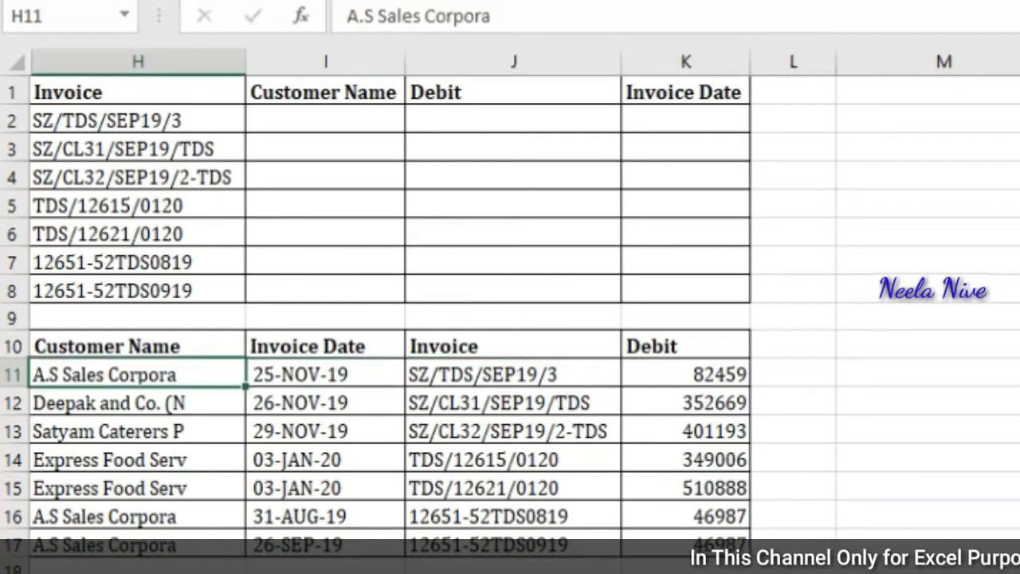
Step: Review the invoice list in rows 1–8 and the customer data table in rows 10–17 below it
key(Up)
key(Up)
key(Up)
key(Down)
key(Down)
key(shift+Right)
key(shift+Right)
key(shift+Right)
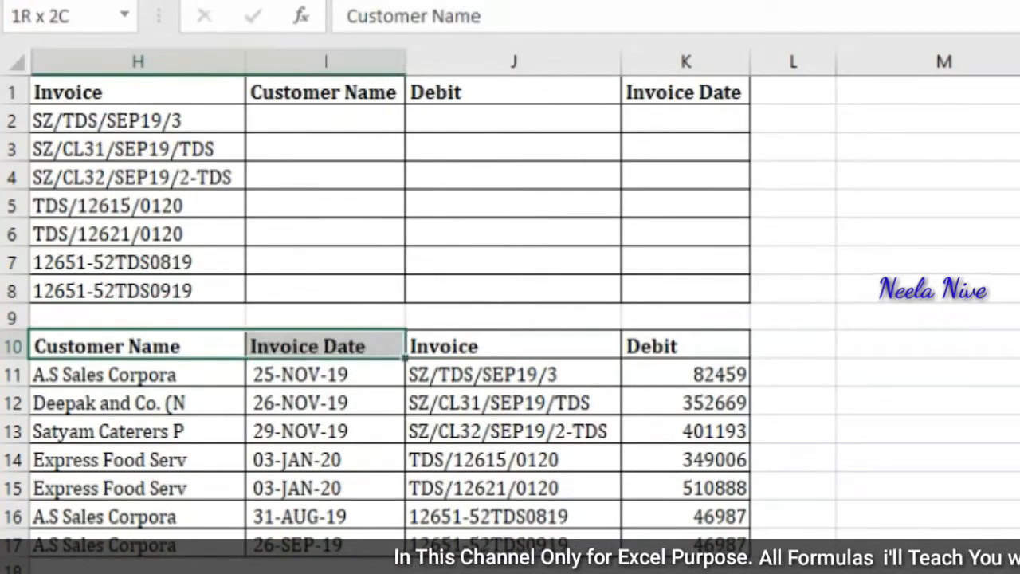
key(Up)
key(Up)
key(Up)
key(Up)
key(Up)
key(Up)
key(Up)
key(Up)
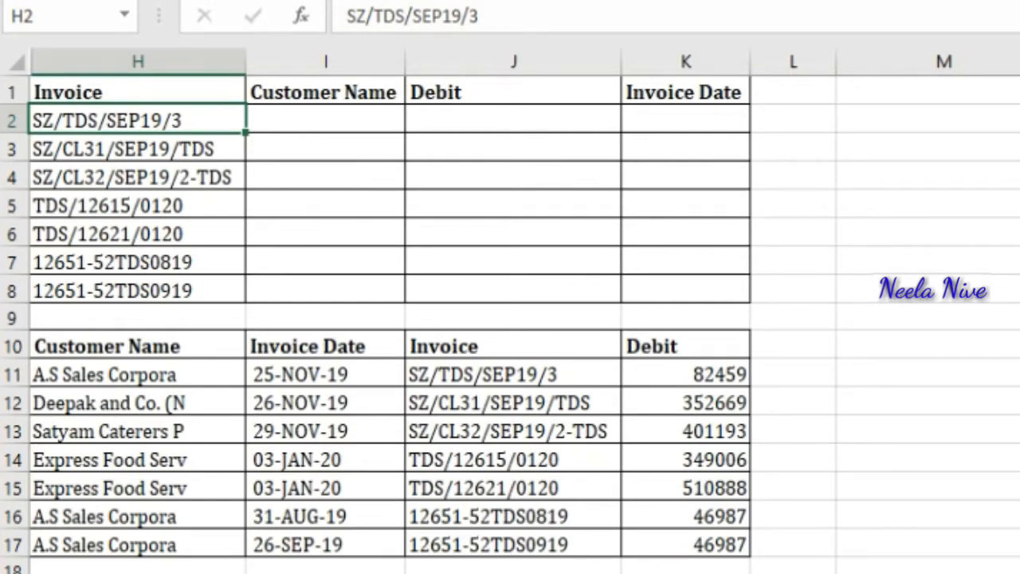
key(Down)
key(Down)
key(Up)
key(Up)
key(ctrl+shift+Down)
key(Right)
key(Right)
key(Down)
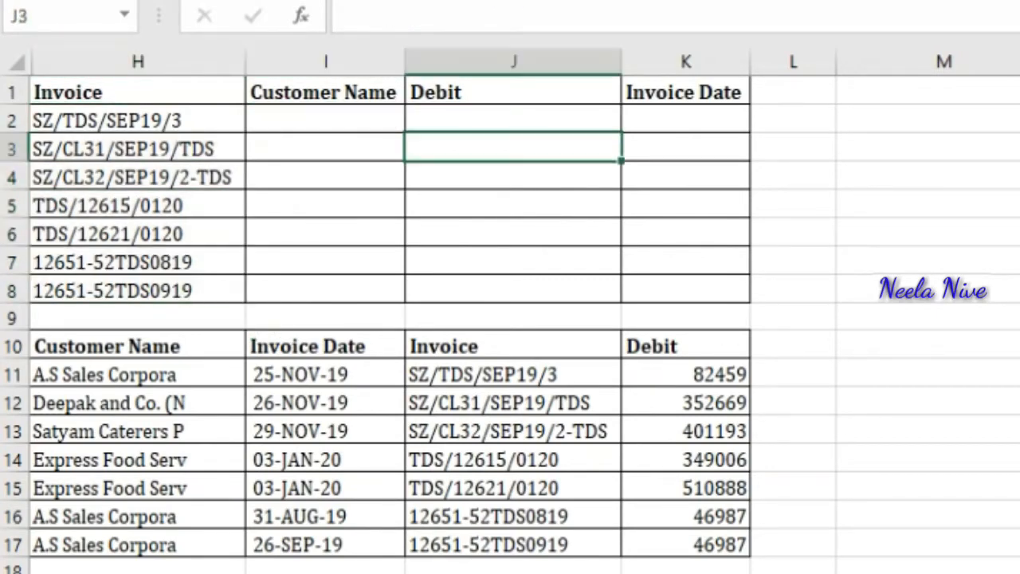
key(Down)
key(Down)
key(Down)
key(Down)
key(Down)
key(Down)
key(Down)
key(Down)
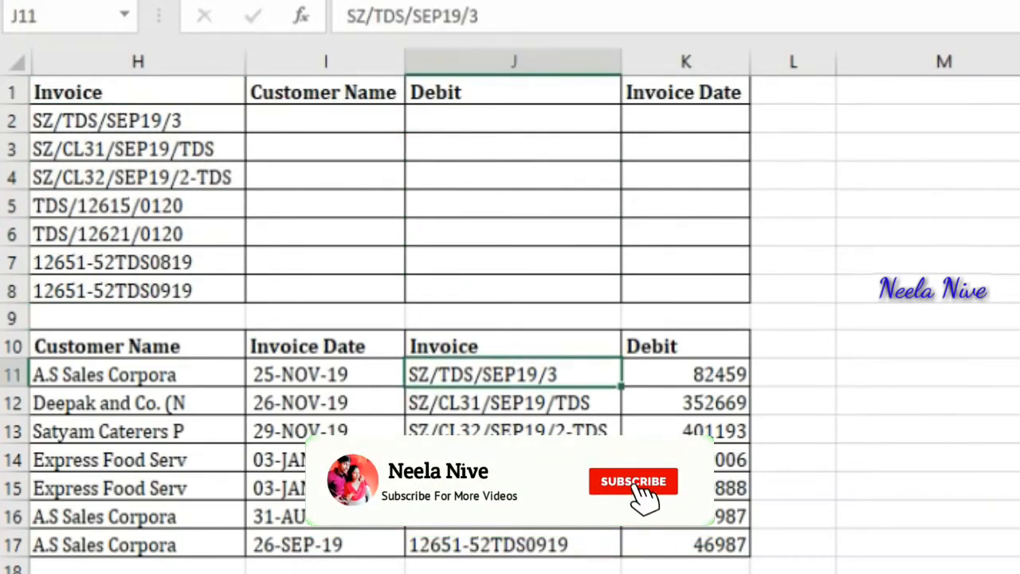
key(ctrl+shift+Down)
key(Up)
key(Up)
key(Up)
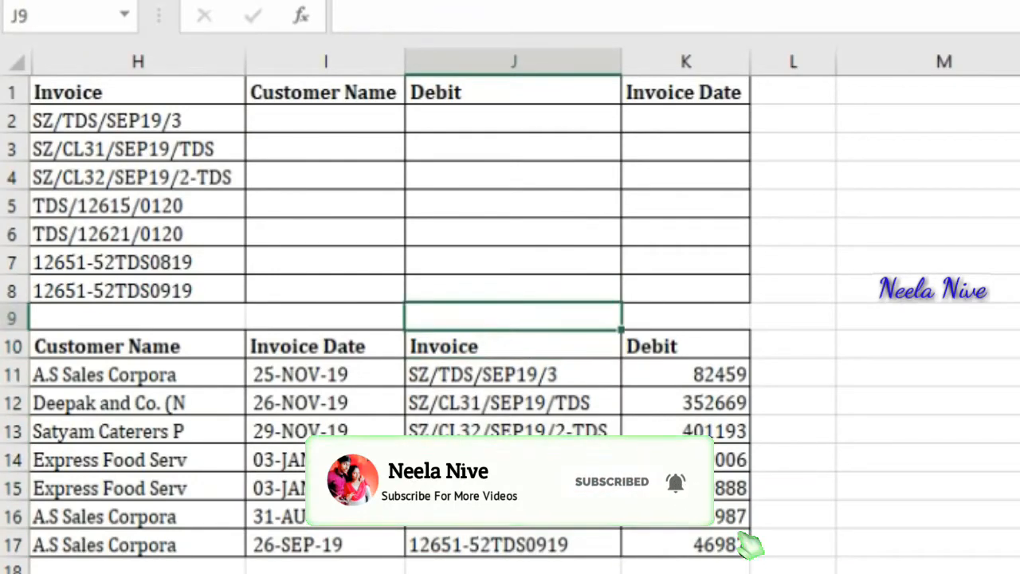
key(Down)
key(Down)
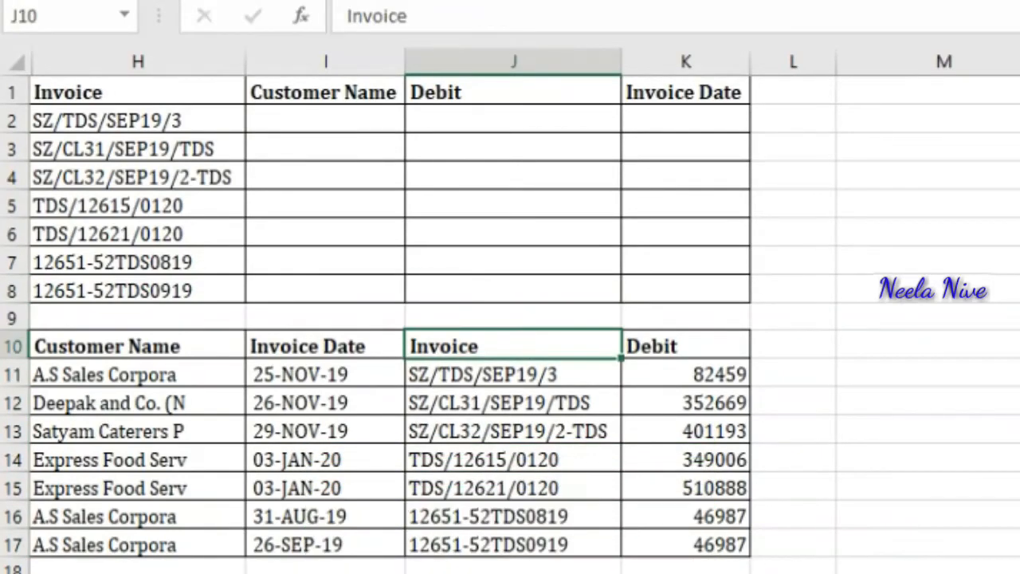
key(Left)
key(Left)
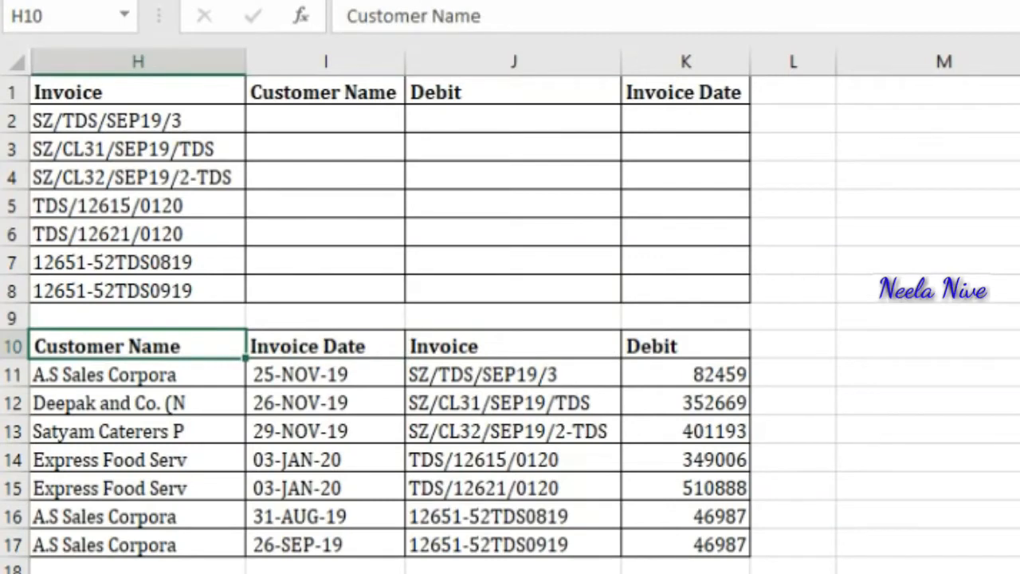
key(Down)
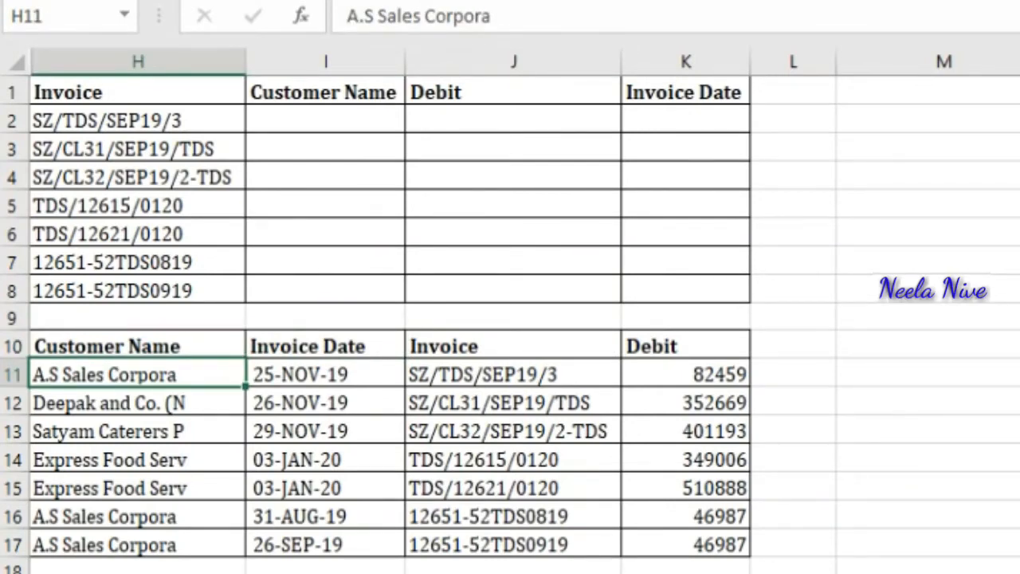
key(Up)
key(ctrl+Up)
key(ctrl+Up)
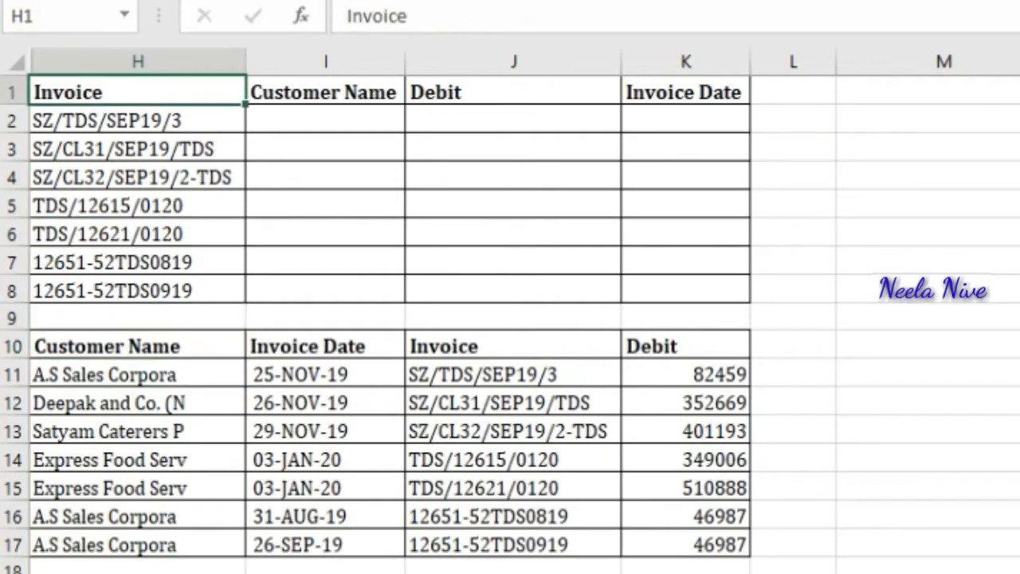
Step: In I2, start a VLOOKUP formula with H2 as the lookup value and begin a nested CHOOSE function
key(Down)
key(Right)
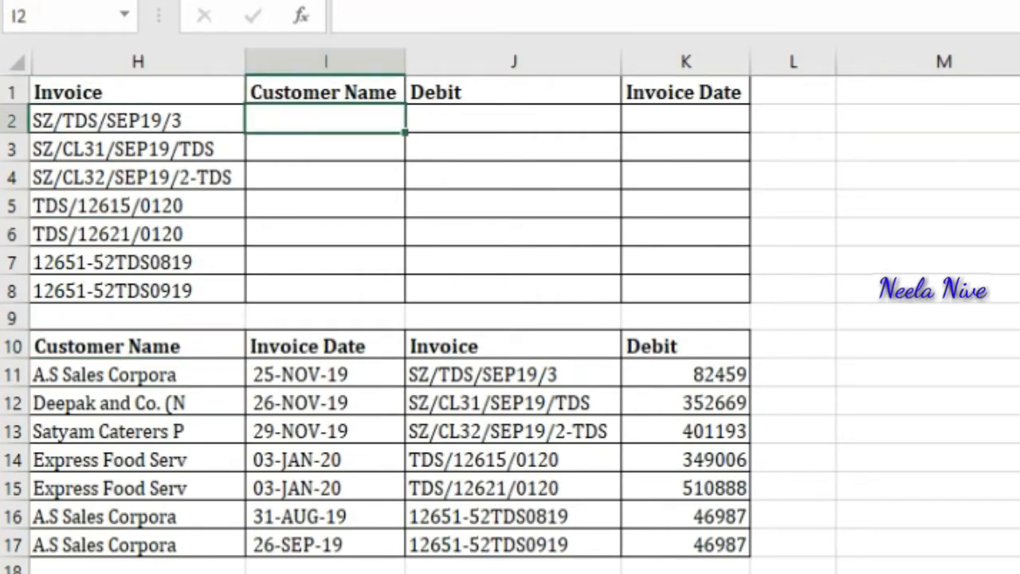
text(=vlo)
key(Tab)
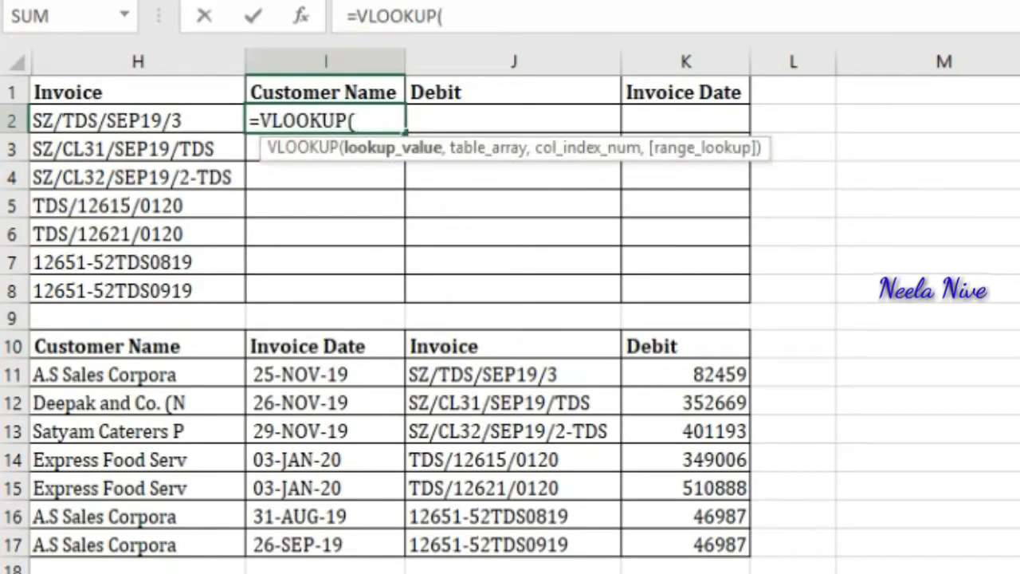
key(Left)
text(,)
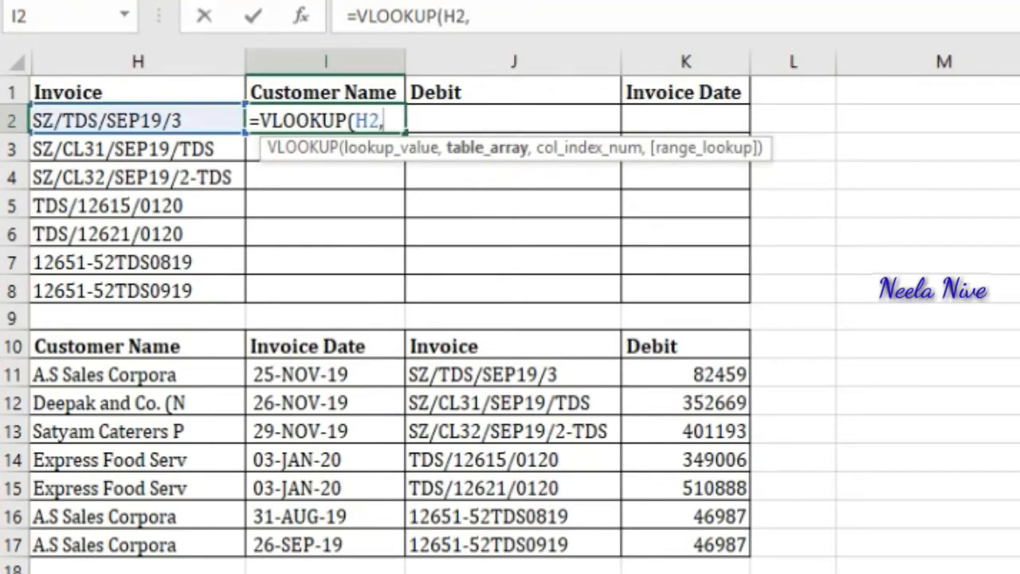
text(chos)
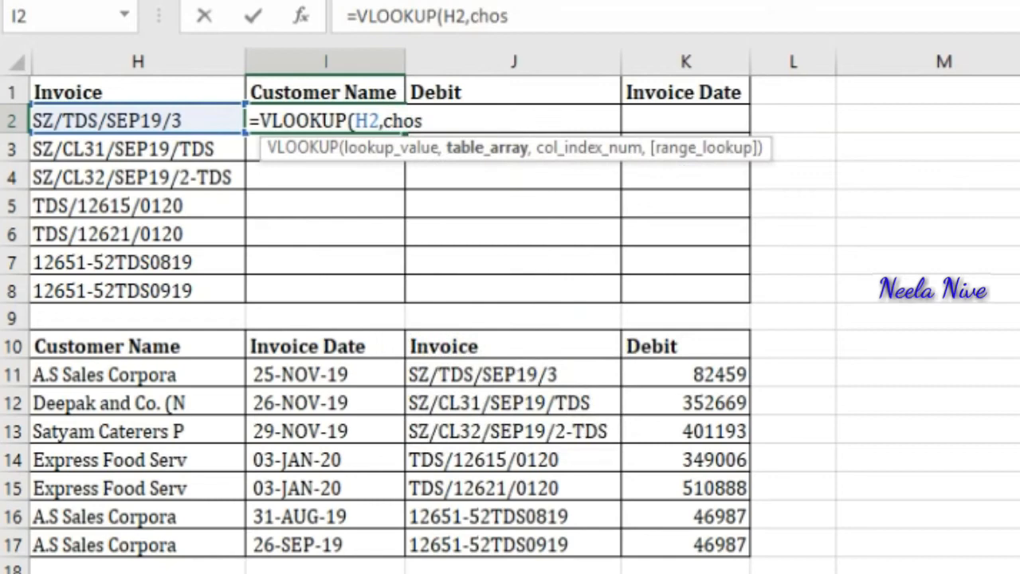
key(BackSpace)
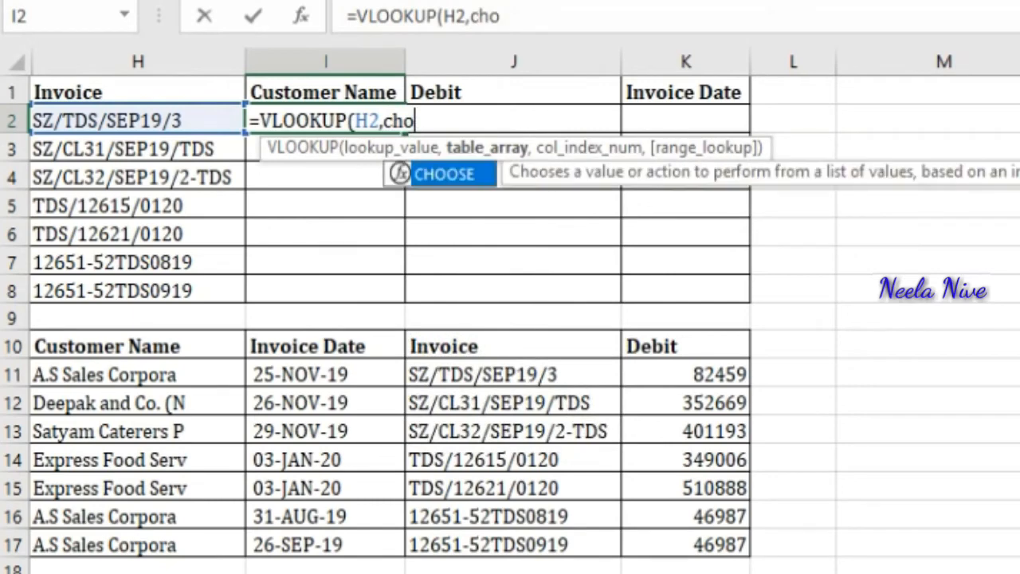
key(Tab)
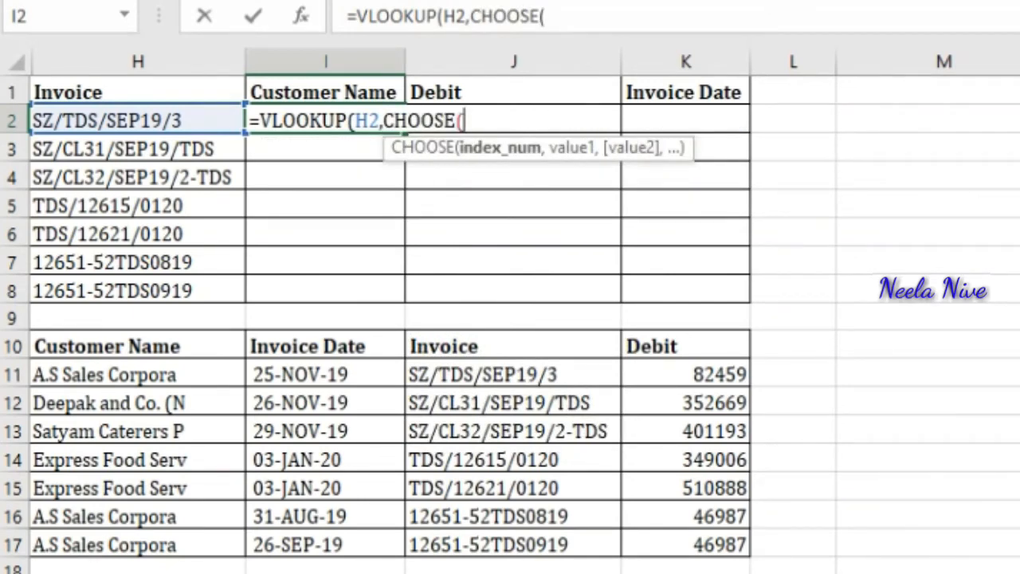
Step: Add the absolute range $J$11:$J$17 as the first argument inside CHOOSE
key(Left)
key(Down)
key(Down)
key(Down)
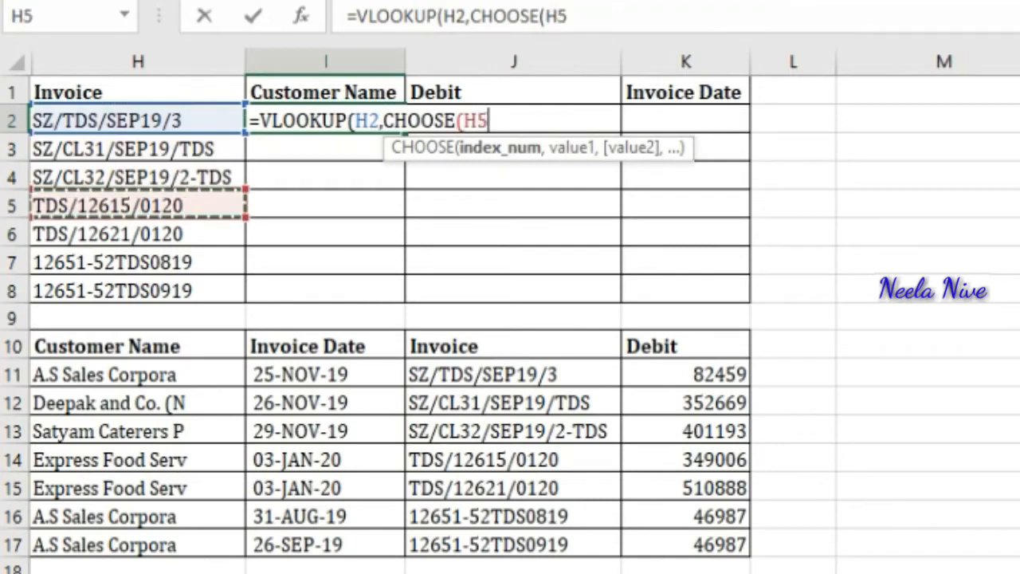
key(Up)
key(Up)
key(Down)
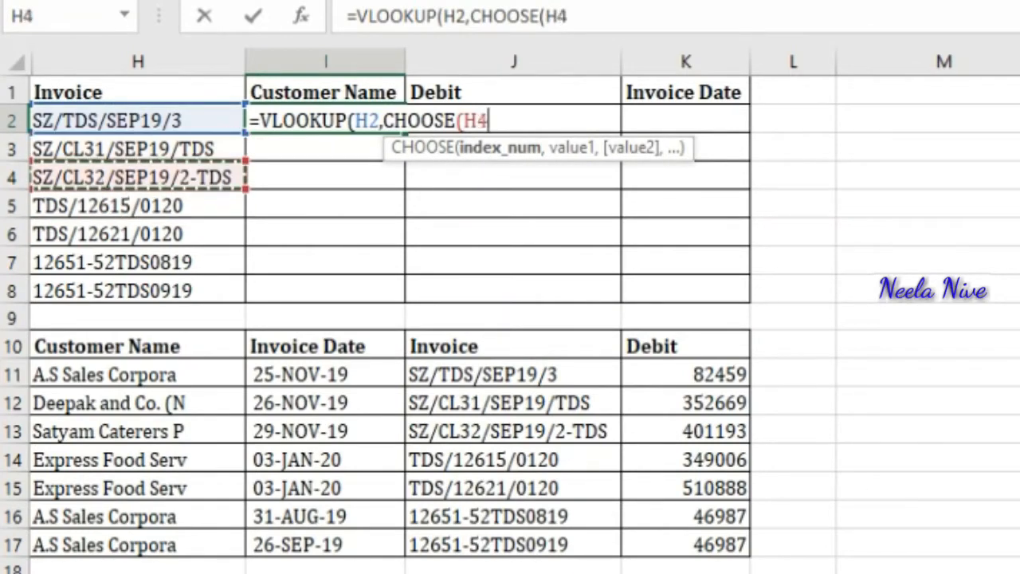
key(Down)
key(Right)
key(Right)
key(Right)
key(Down)
key(Down)
key(Down)
key(Left)
key(Down)
key(Down)
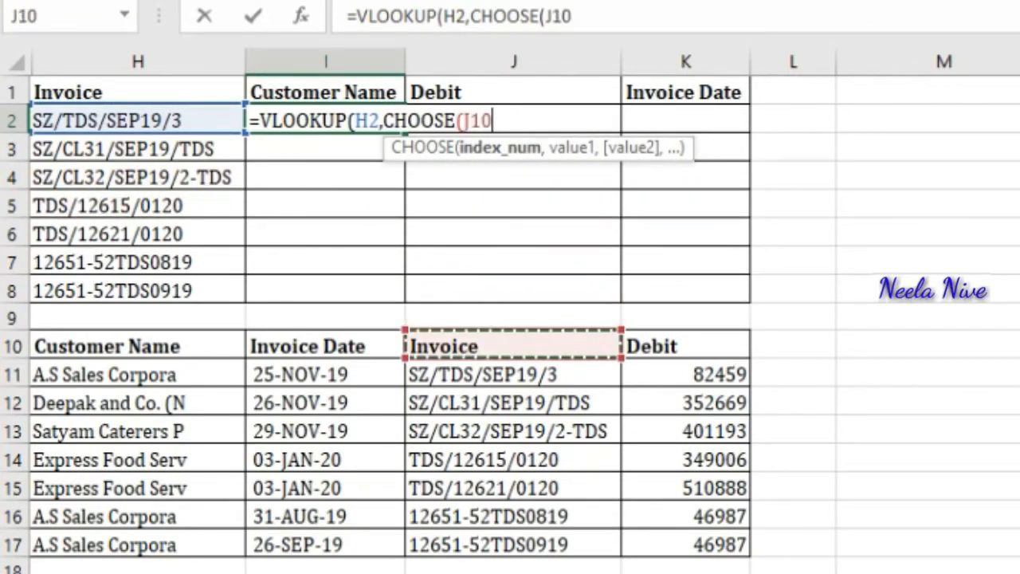
key(Down)
key(shift+Down)
key(shift+Down)
key(shift+Down)
key(shift+Down)
key(shift+Down)
key(shift+Down)
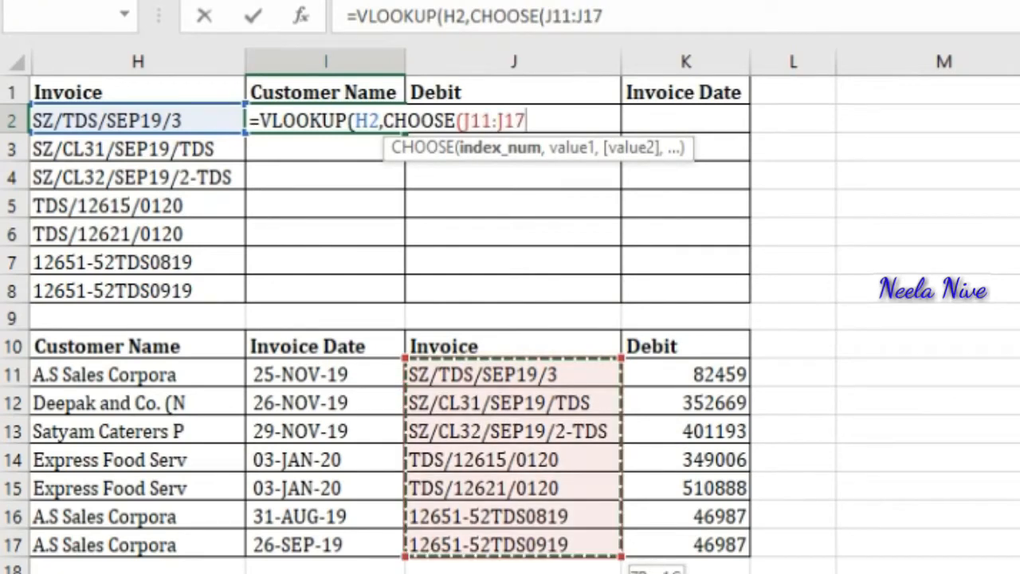
key(F4)
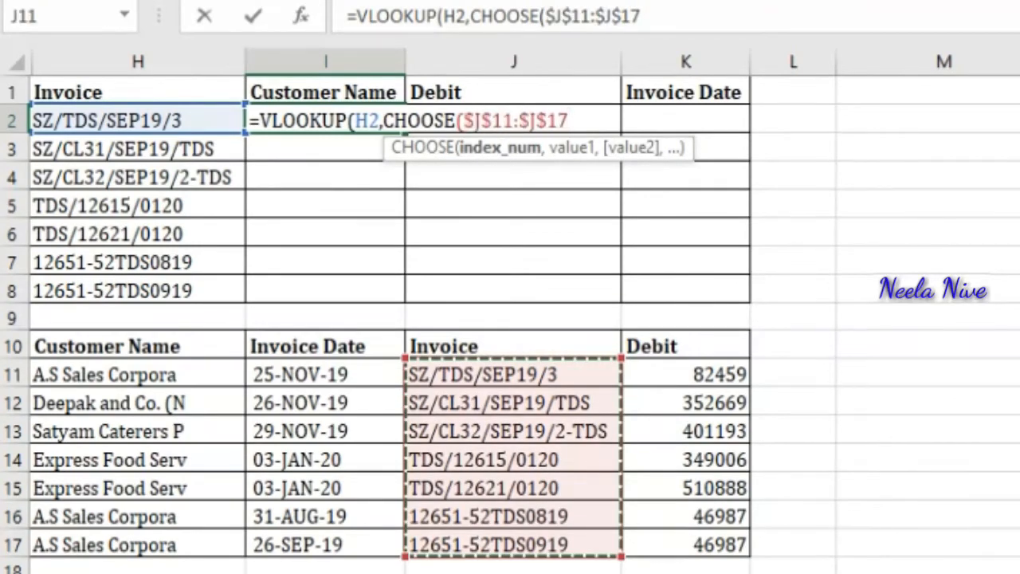
text(,)
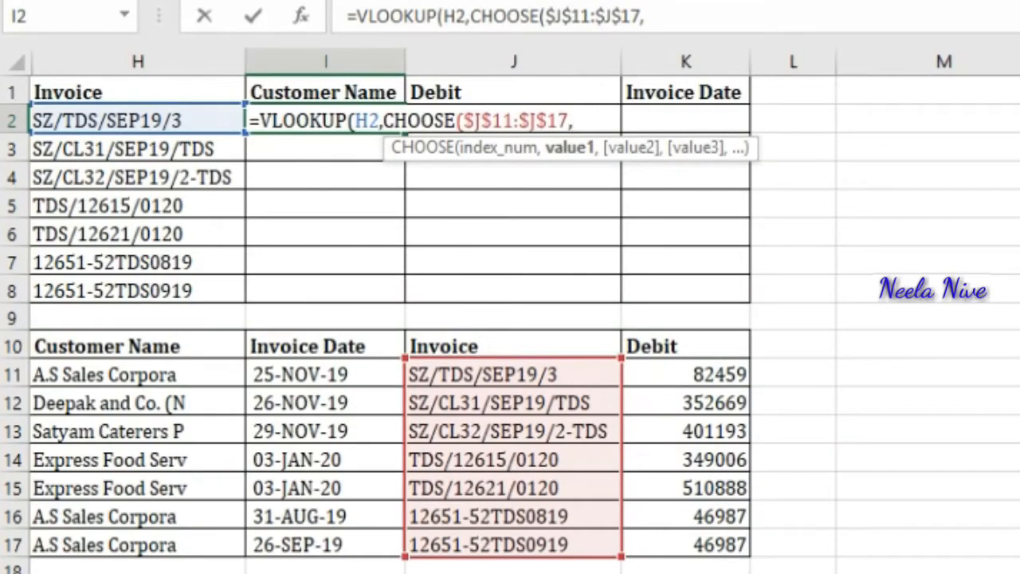
key(Up)
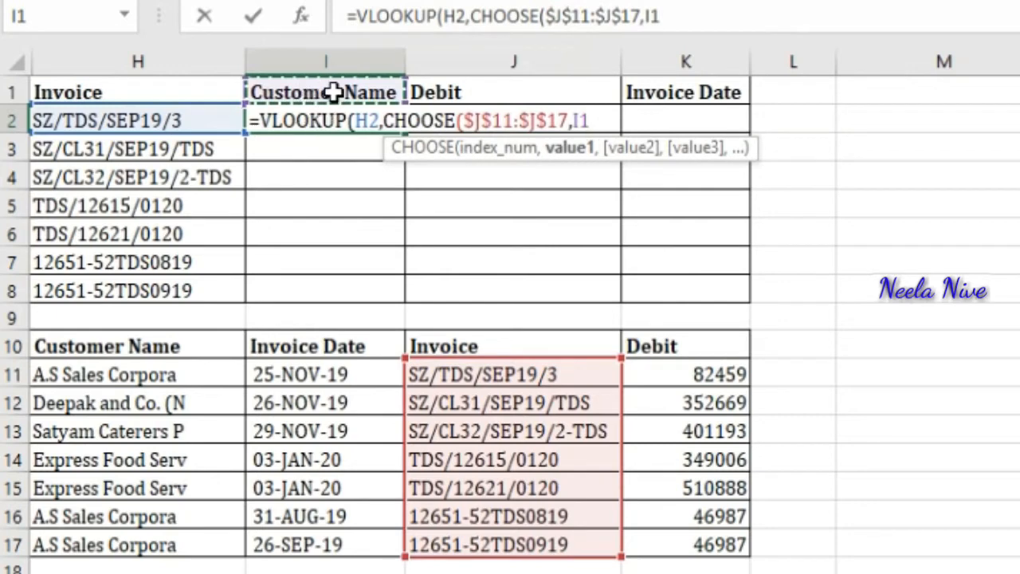
key(BackSpace)
key(BackSpace)
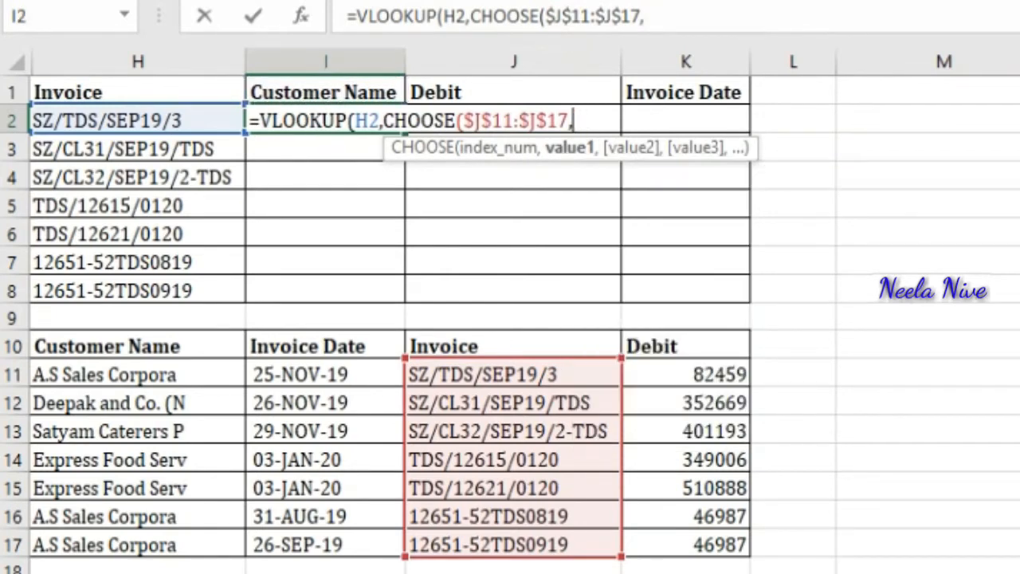
Step: Add the absolute range $H$11:$H$17 as the next CHOOSE argument
key(Left)
key(Down)
key(Down)
key(Down)
key(Down)
key(Down)
key(Down)
key(Down)
key(Down)
key(Down)
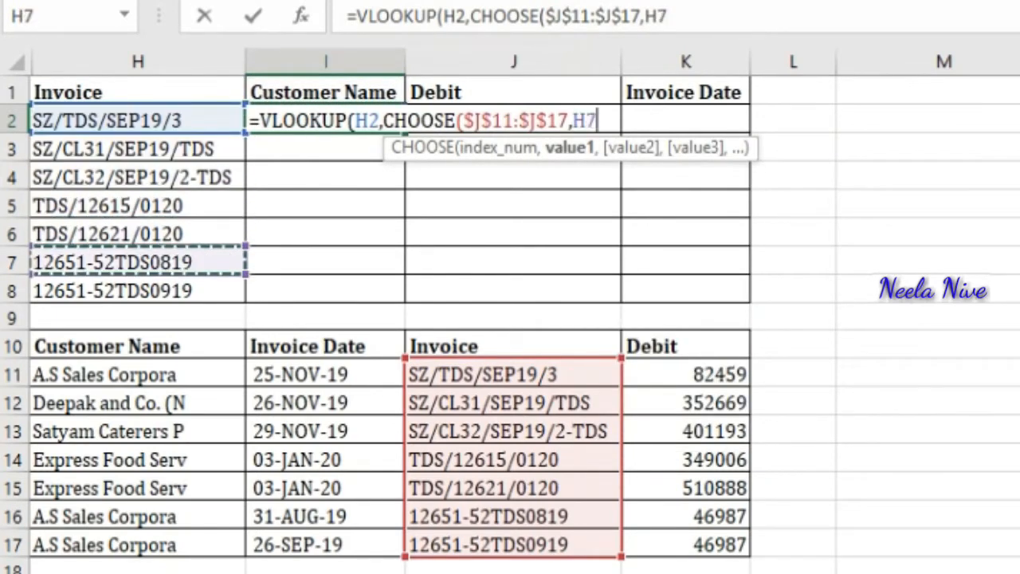
key(ctrl+shift+Down)
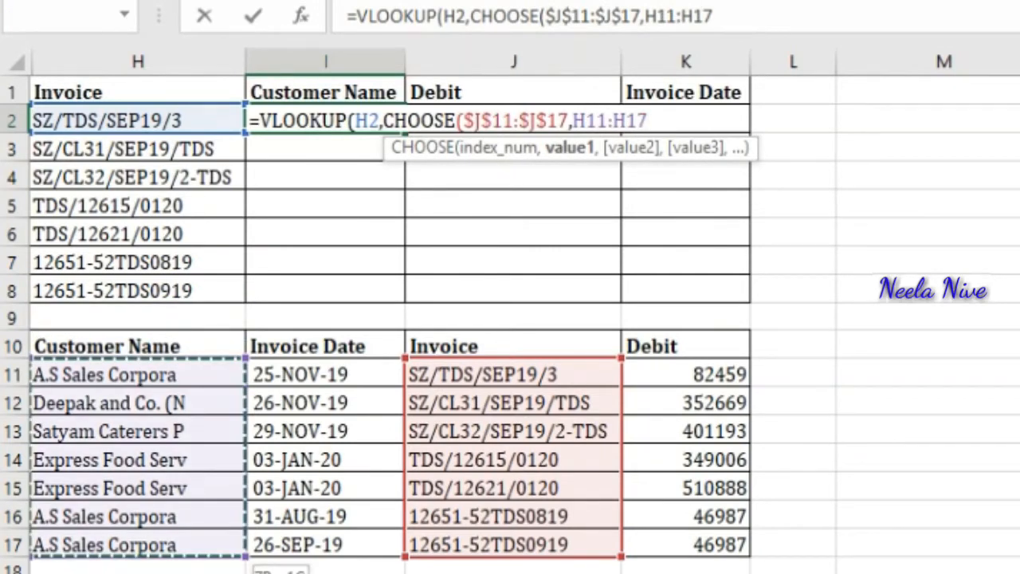
key(F4)
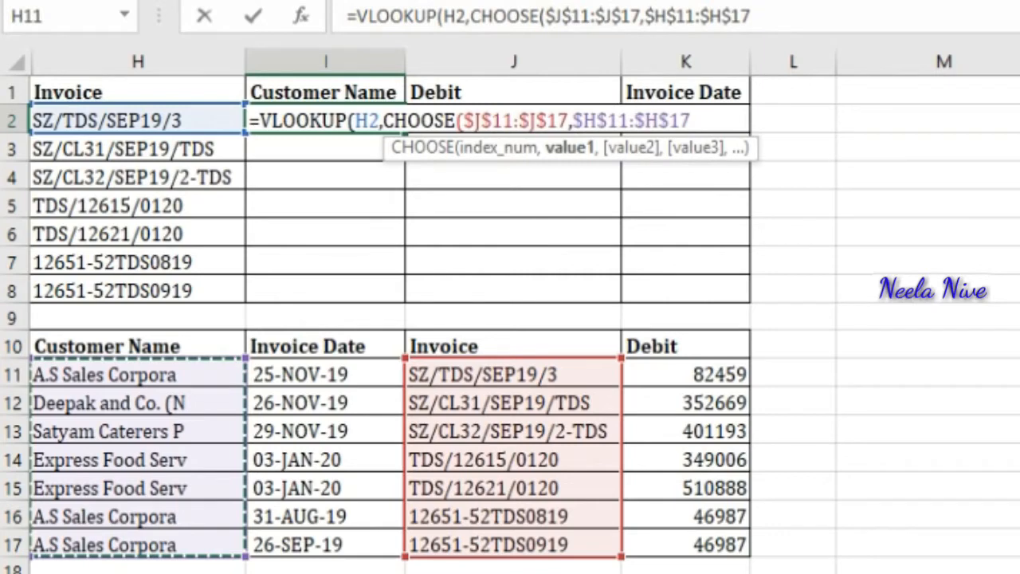
text(,)
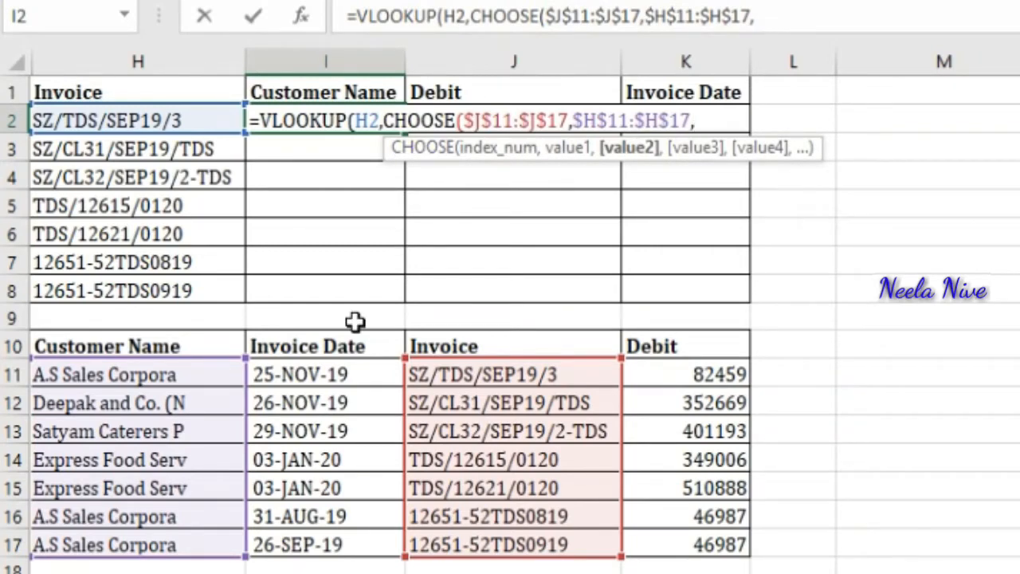
Step: Add the Debit range K$11:K$17 with locked rows as the next CHOOSE argument
click(348, 373)
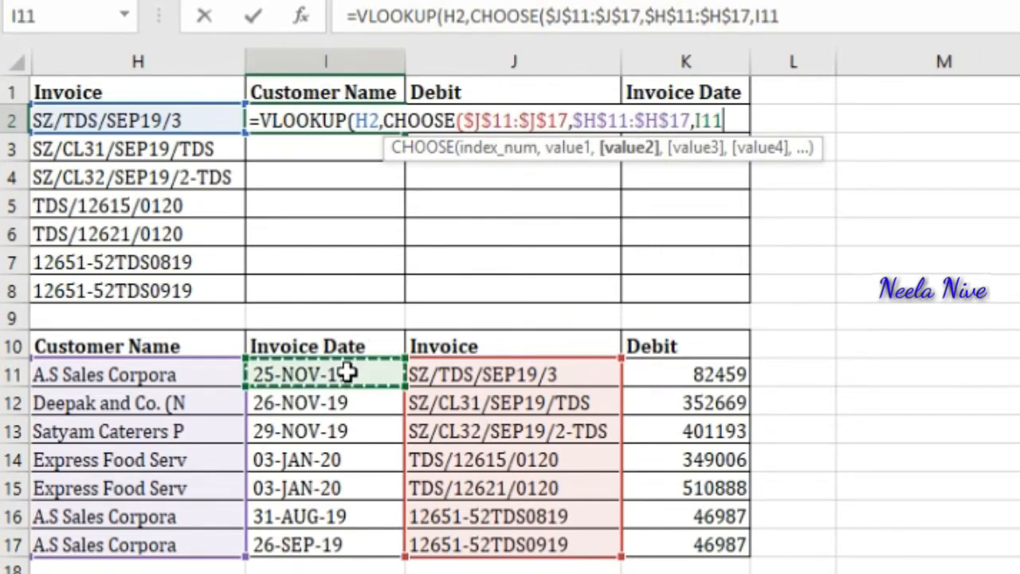
key(Right)
key(Right)
key(Right)
key(Left)
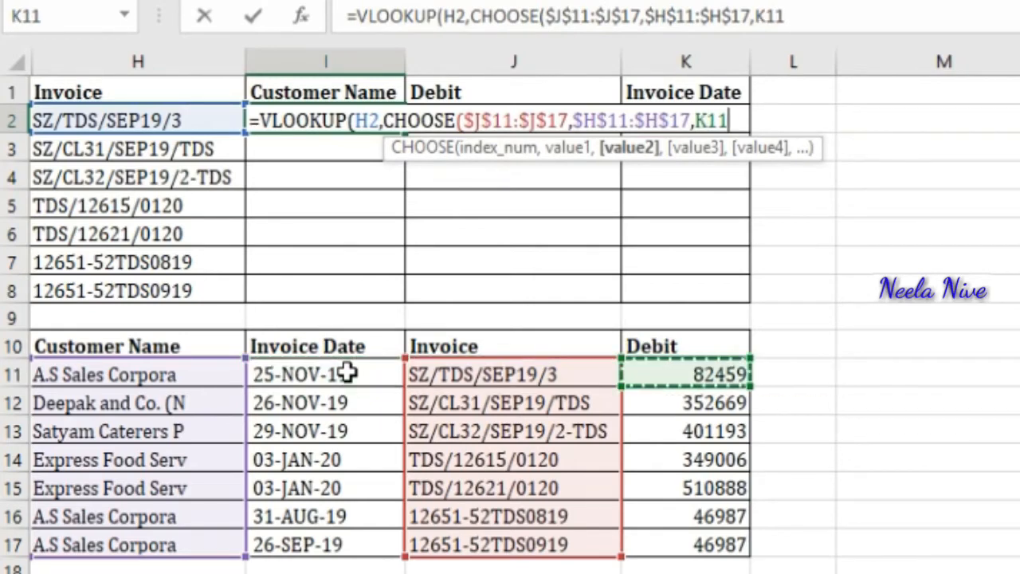
key(ctrl+shift+Down)
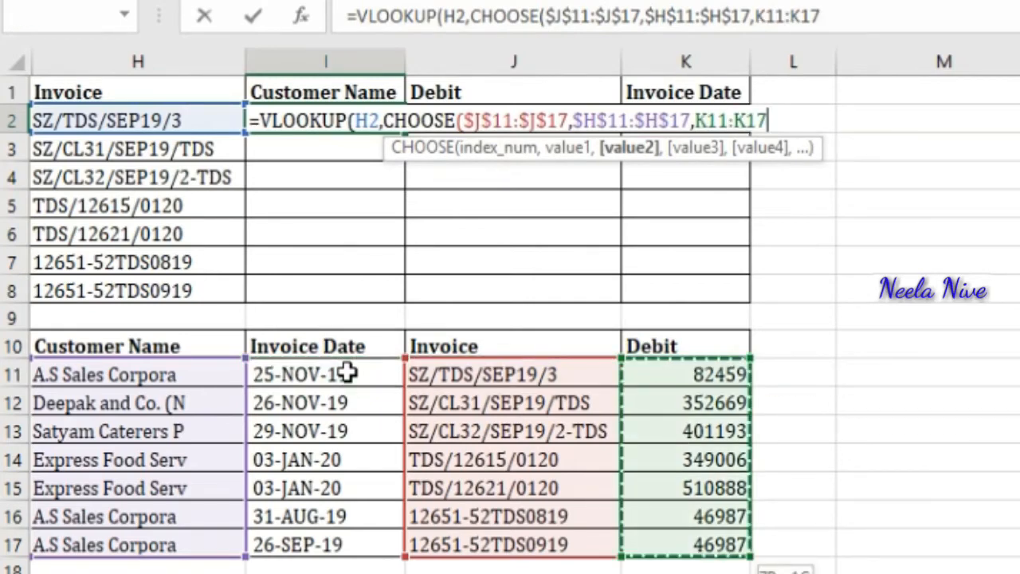
key(F4)
key(F4)
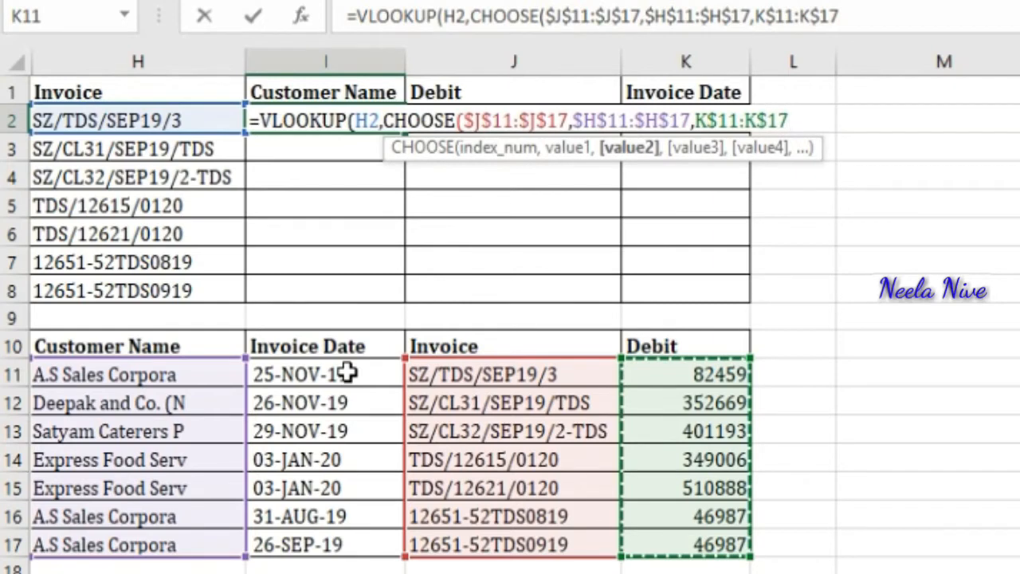
text(,)
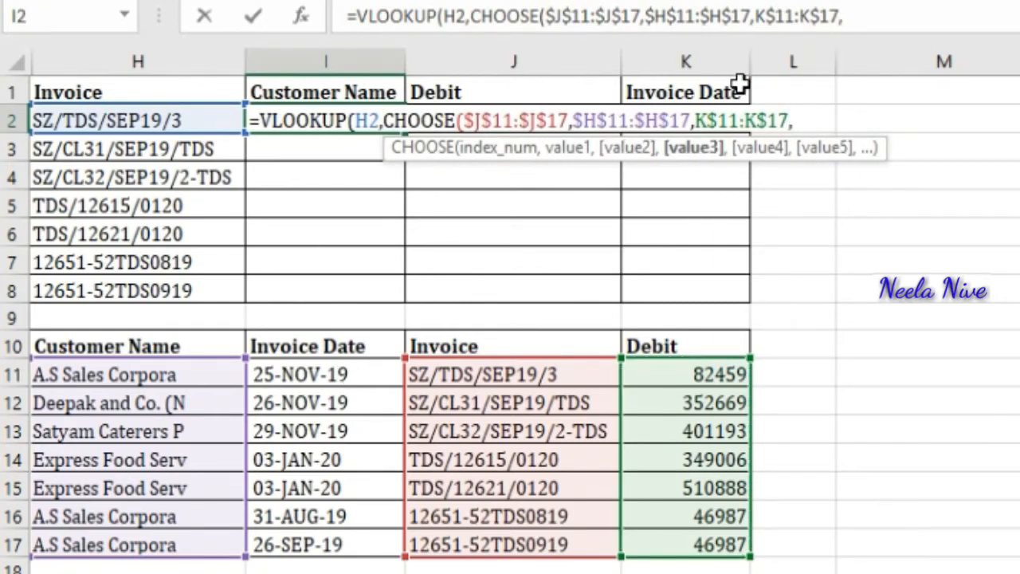
Step: Add the Invoice Date range $I$11:$I$17 as the last CHOOSE argument and close the CHOOSE function
click(351, 375)
key(ctrl+shift+Down)
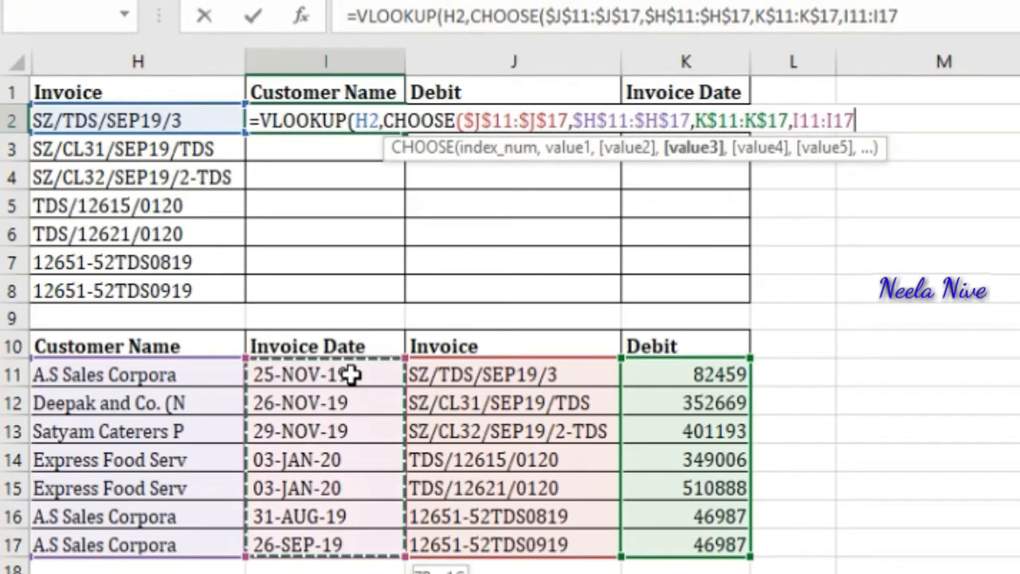
key(F4)
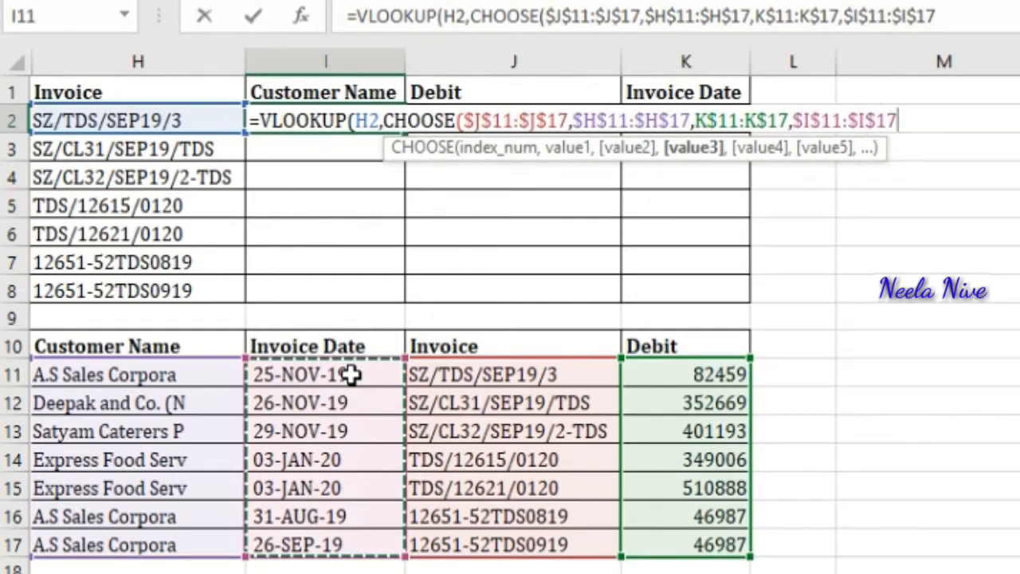
text())
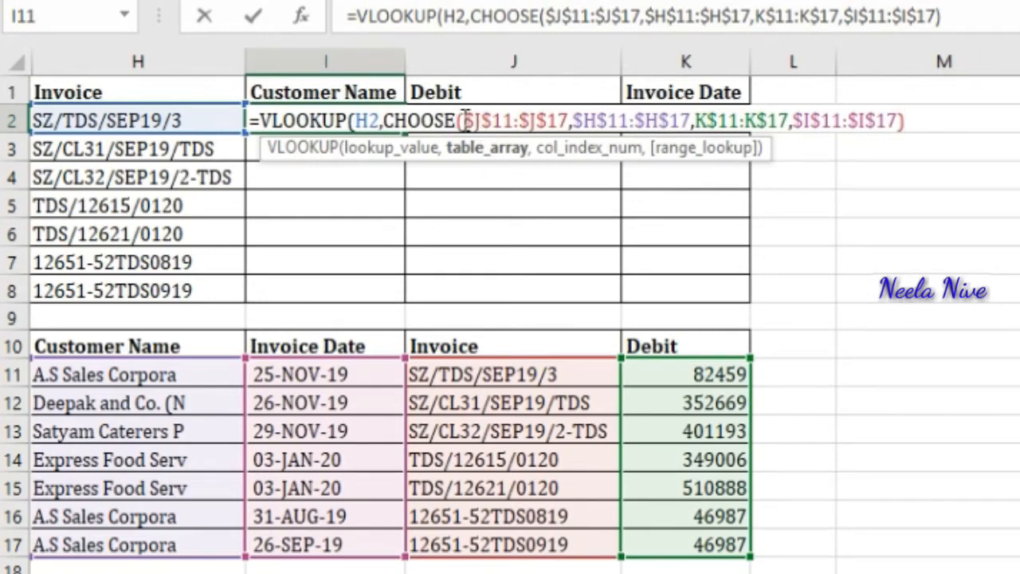
Step: Insert the array constant {1,2,3,4} as the index argument of CHOOSE
click(465, 119)
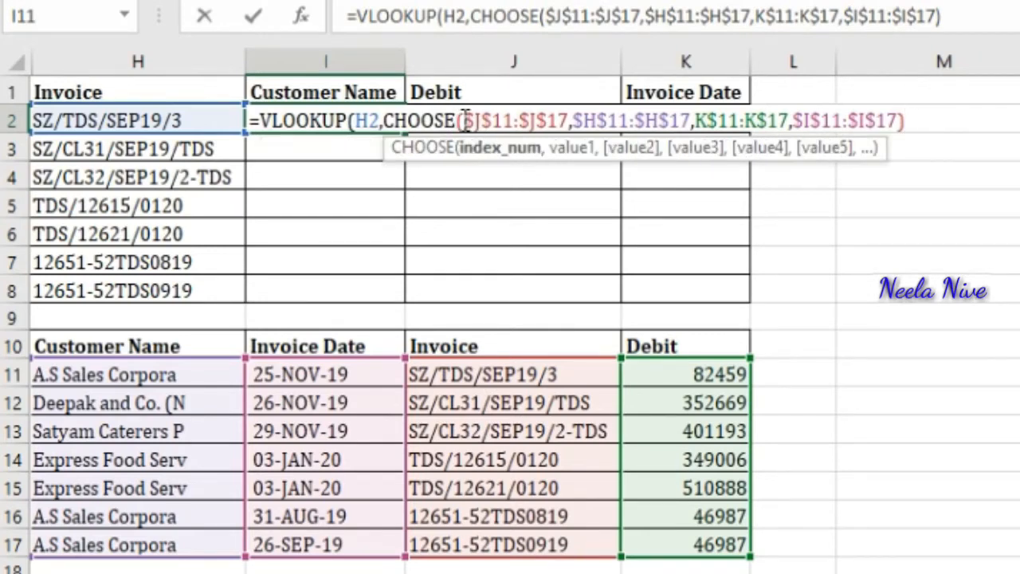
text({)
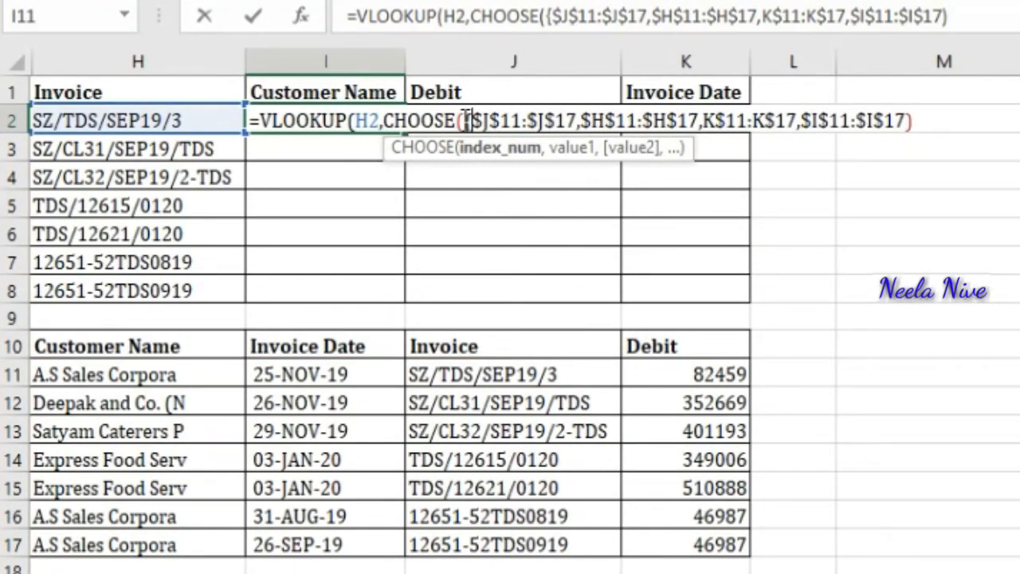
text(1)
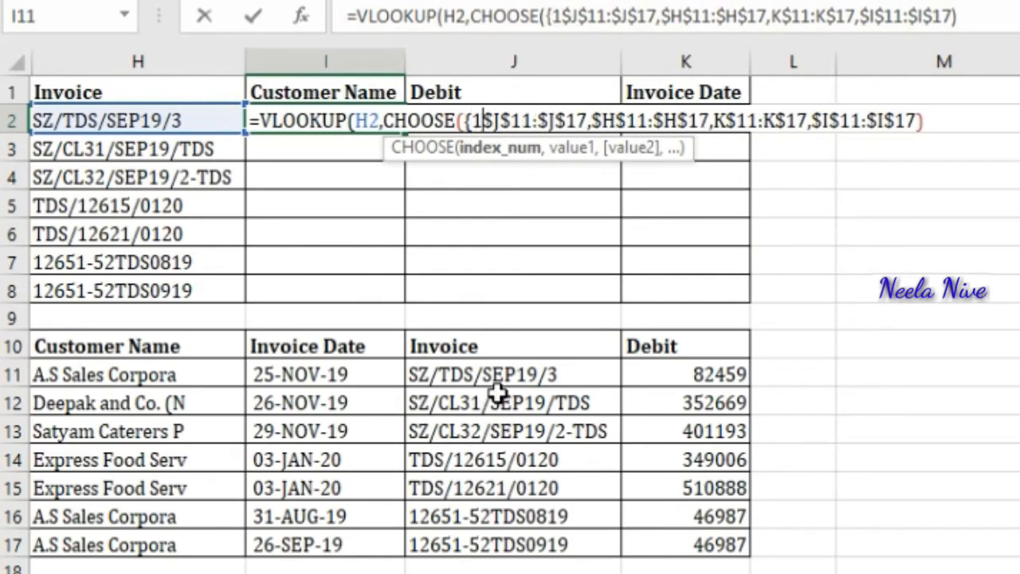
text(,2,)
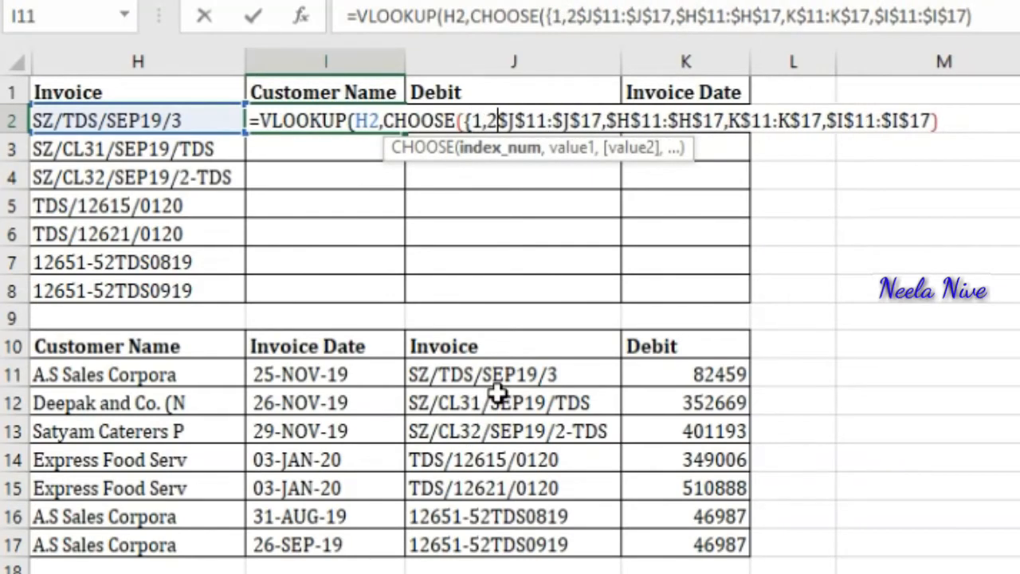
text(3,)
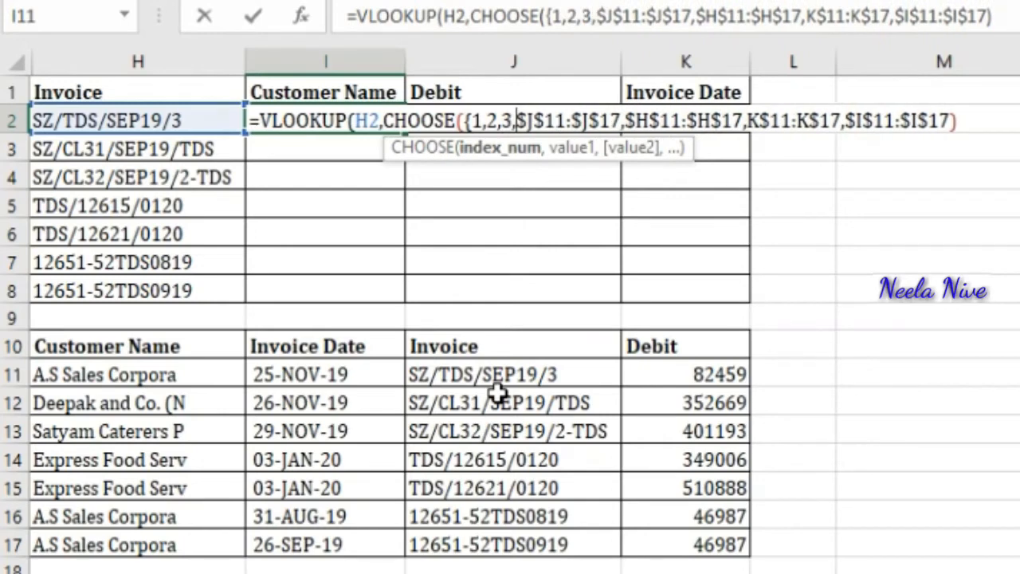
text(4)
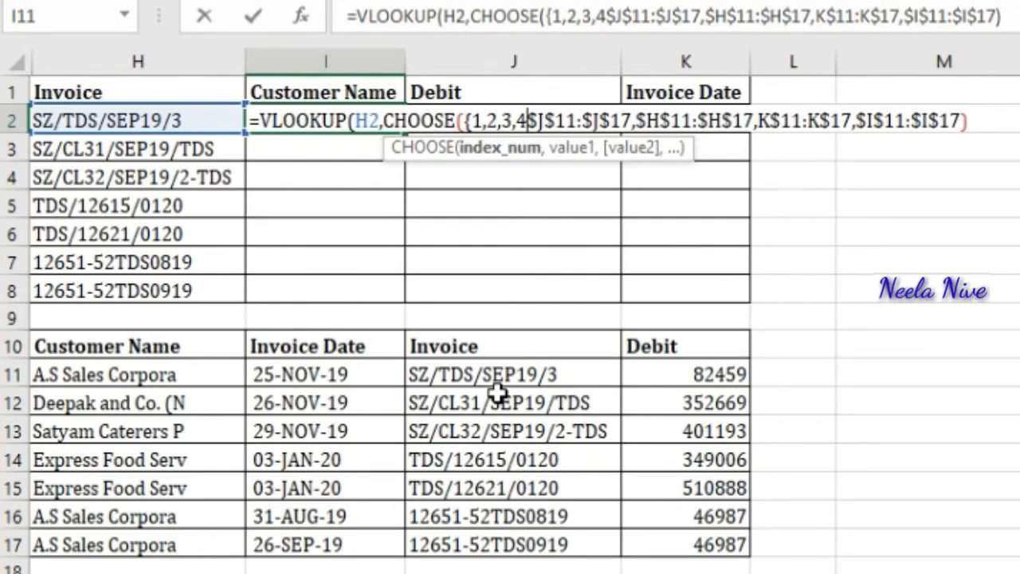
text(})
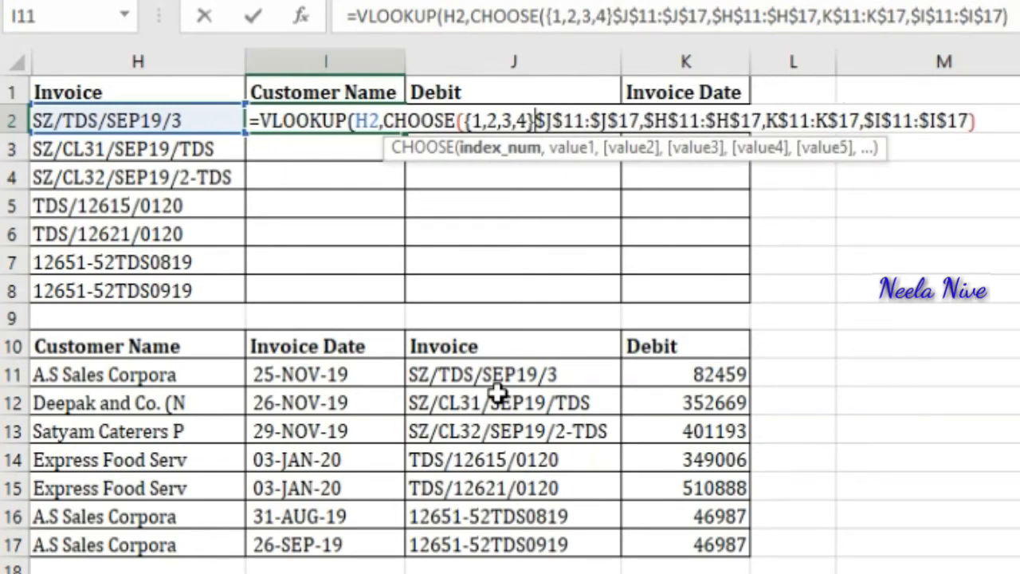
text(,)
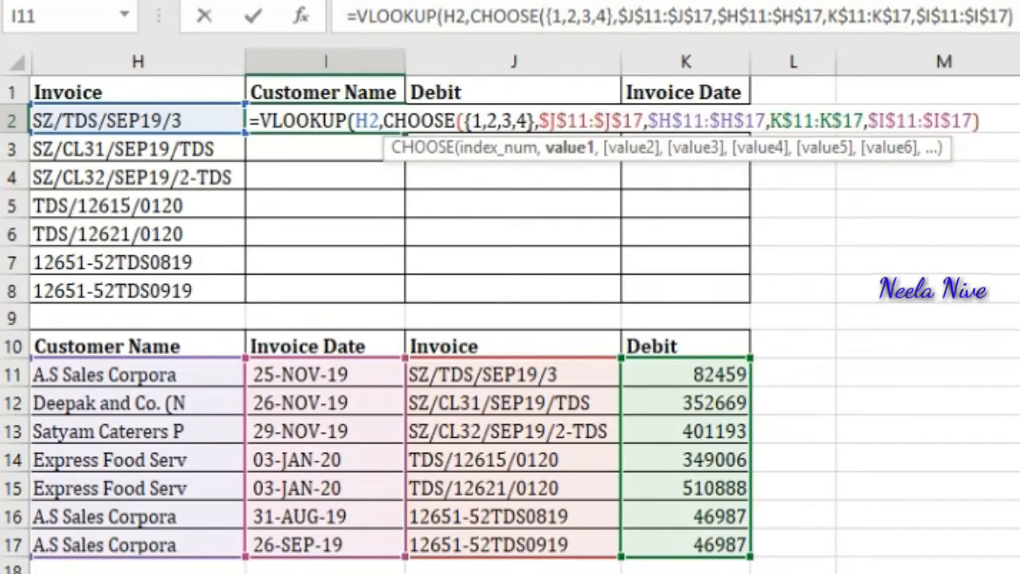
Step: Finish the VLOOKUP with column index 2 and exact match 0, closing the bracket and entering the formula in I2
key(Right)
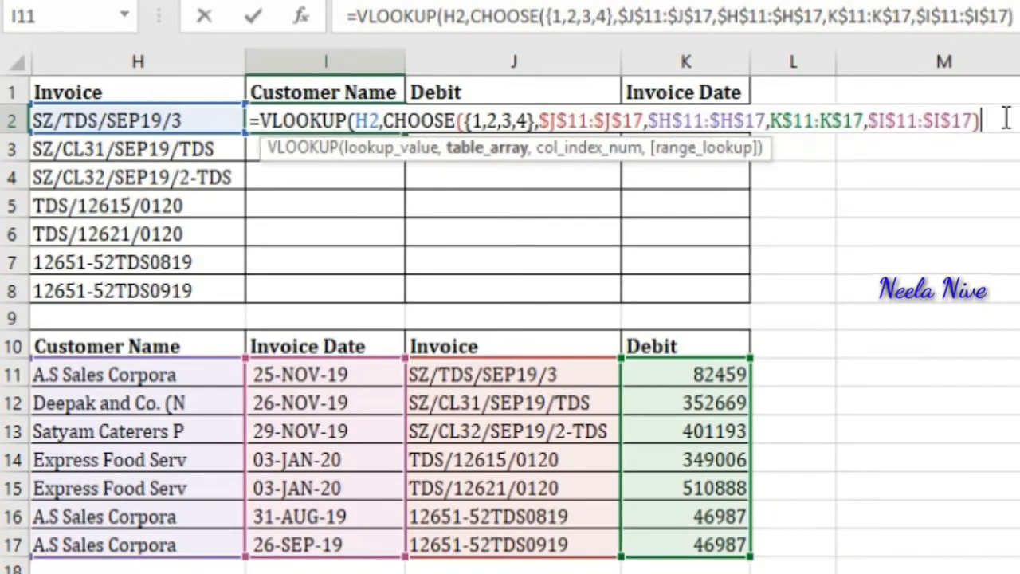
text(,)
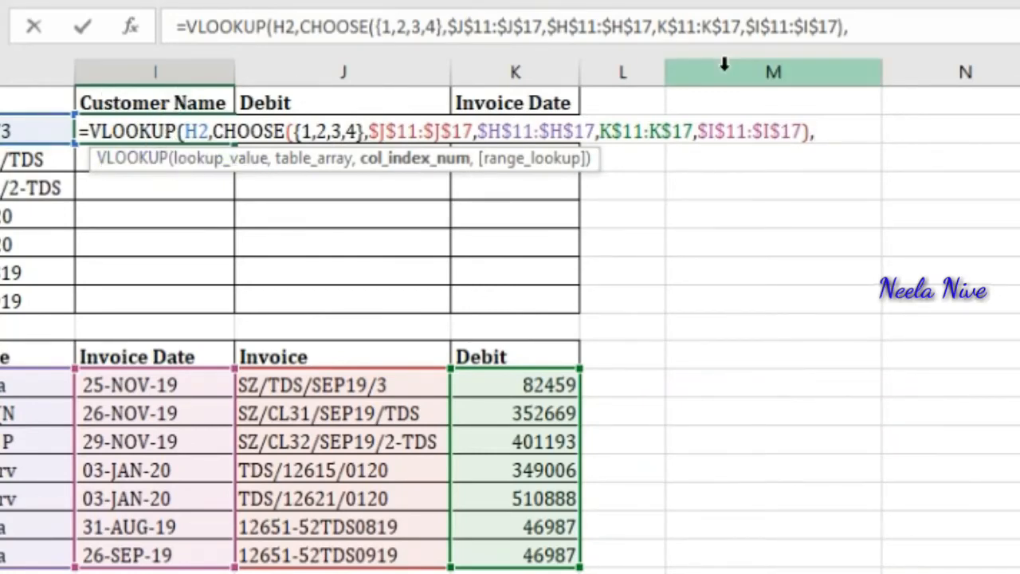
text(2,)
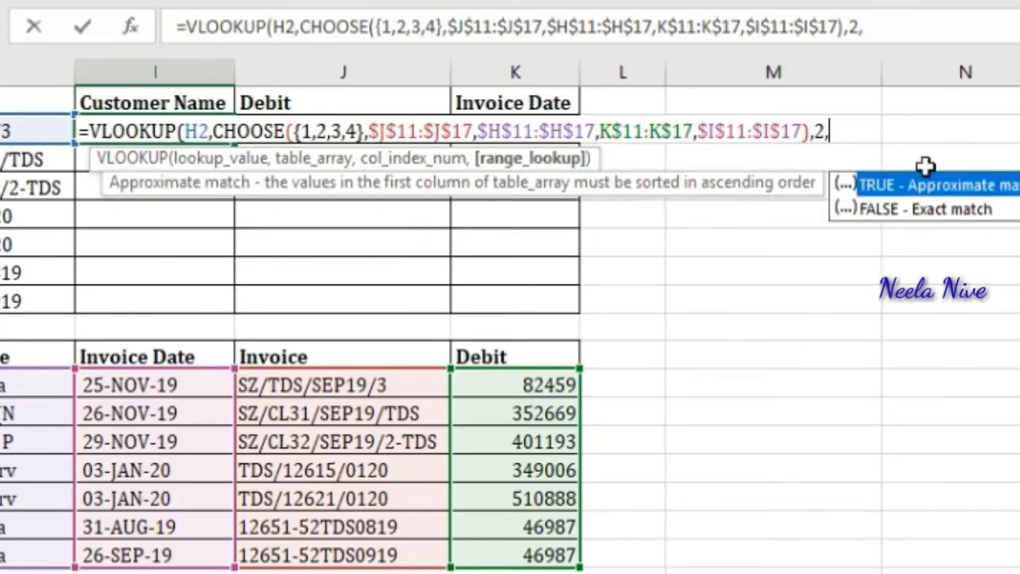
text(0)
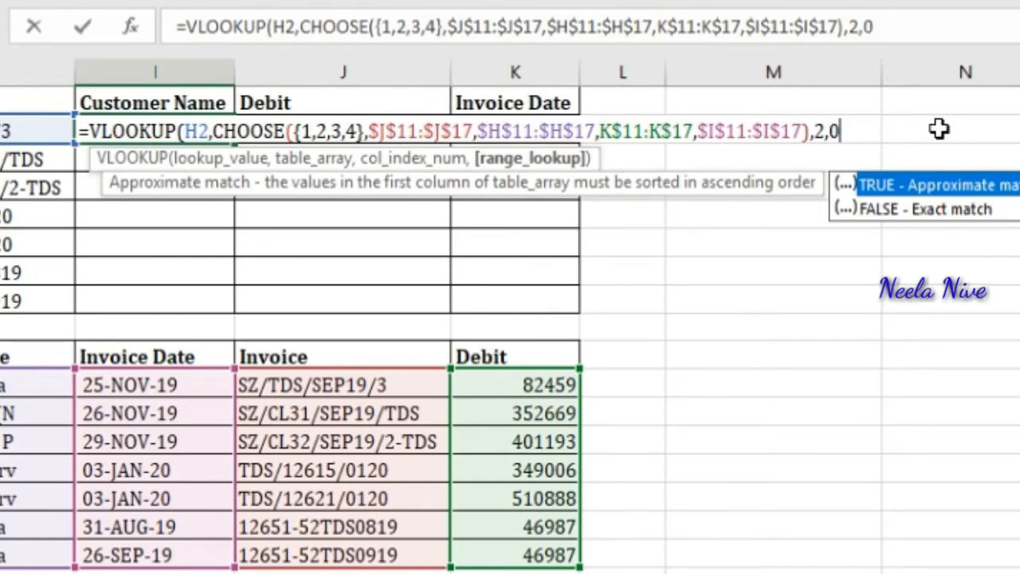
text())
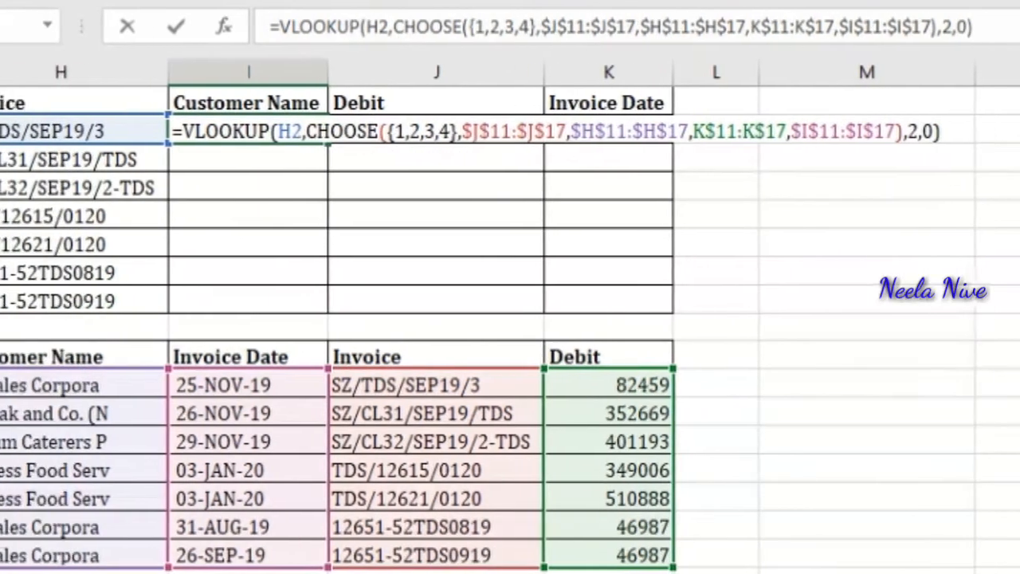
key(Return)
Step: Copy the I2 formula text and paste it into the Debit and Invoice Date cells J2 and K2
key(Up)
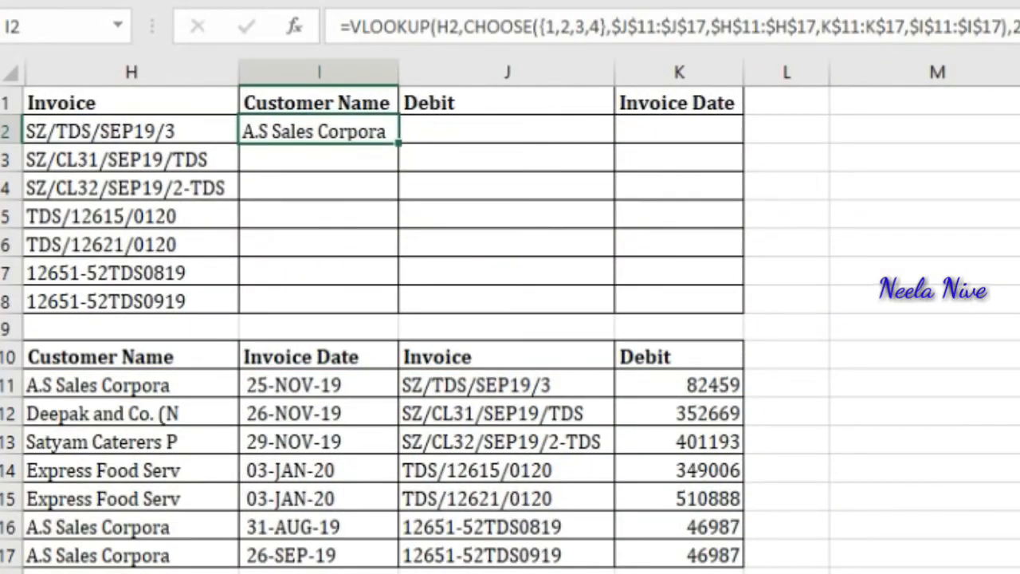
key(F2)
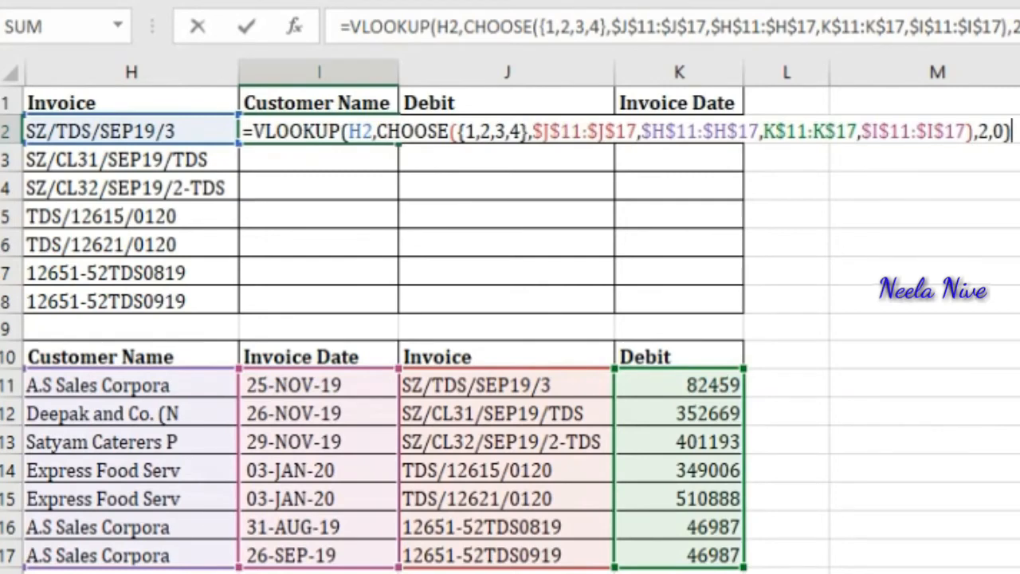
key(shift+Home)
key(ctrl+c)
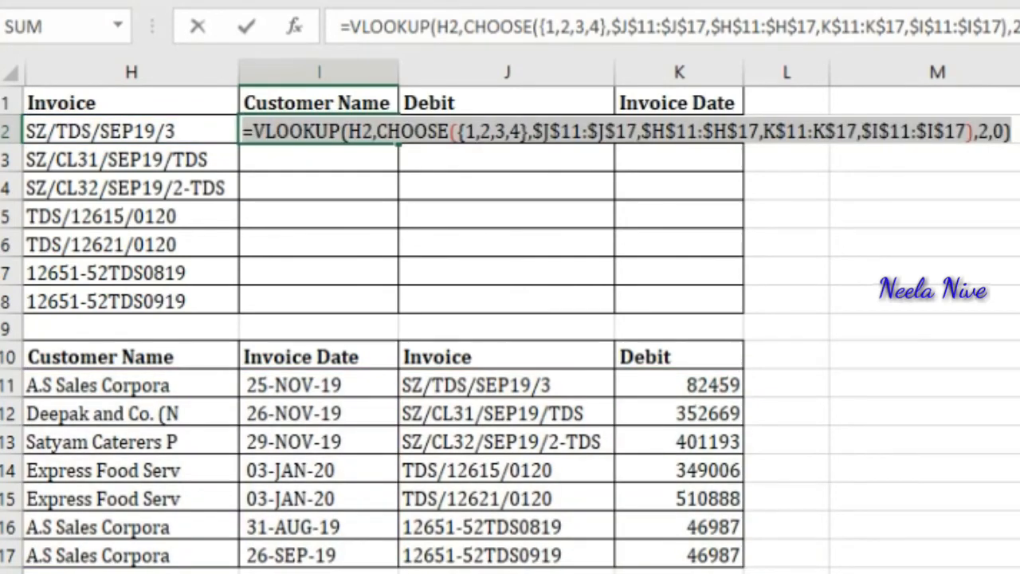
key(Tab)
key(ctrl+v)
key(Tab)
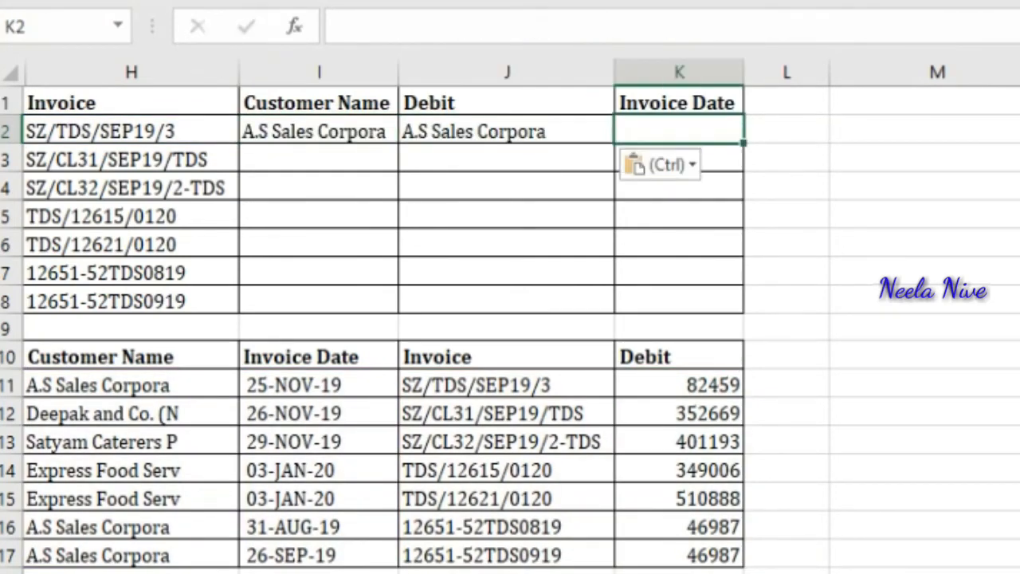
key(ctrl+v)
Step: Change the column index in the Debit formula in J2 to 3
key(Left)
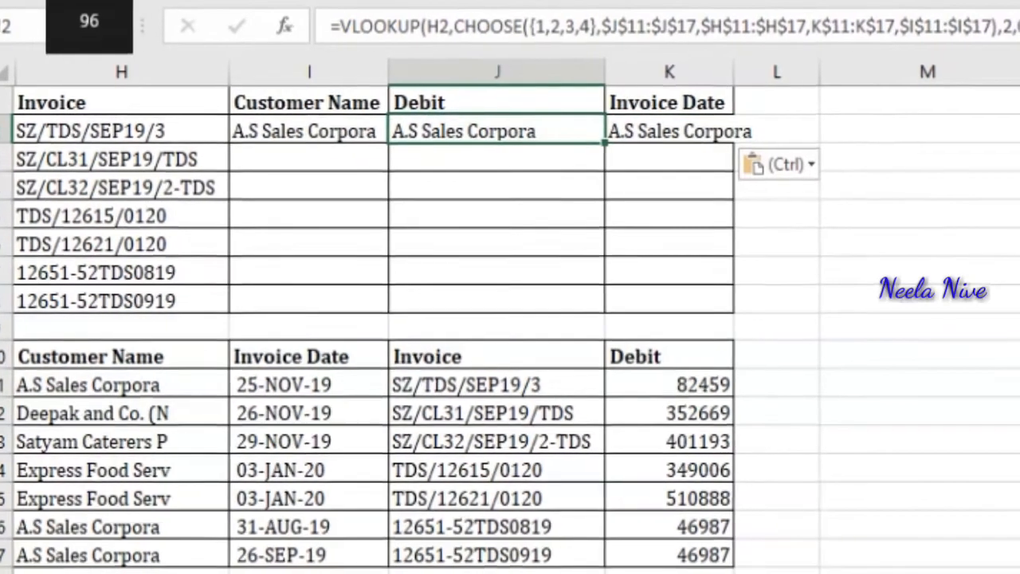
key(F2)
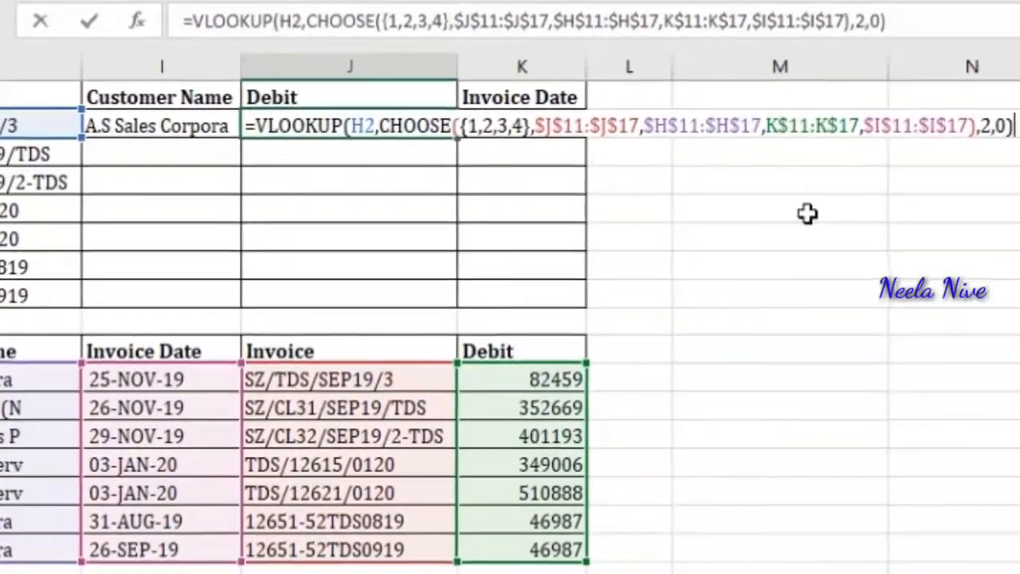
click(953, 124)
key(BackSpace)
text(3)
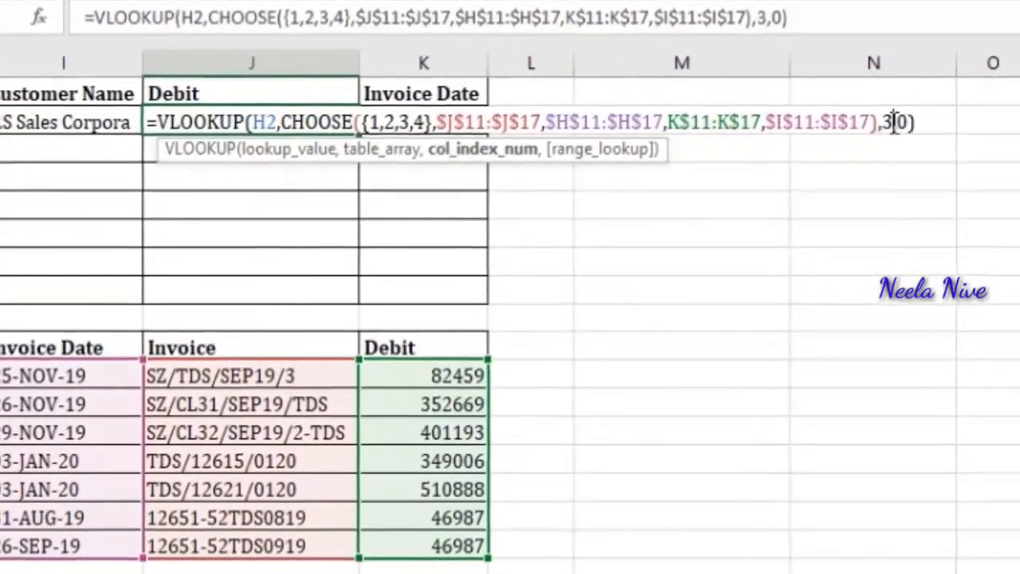
key(Return)
Step: Set the column index in the Invoice Date formula in K2 to 4
key(Right)
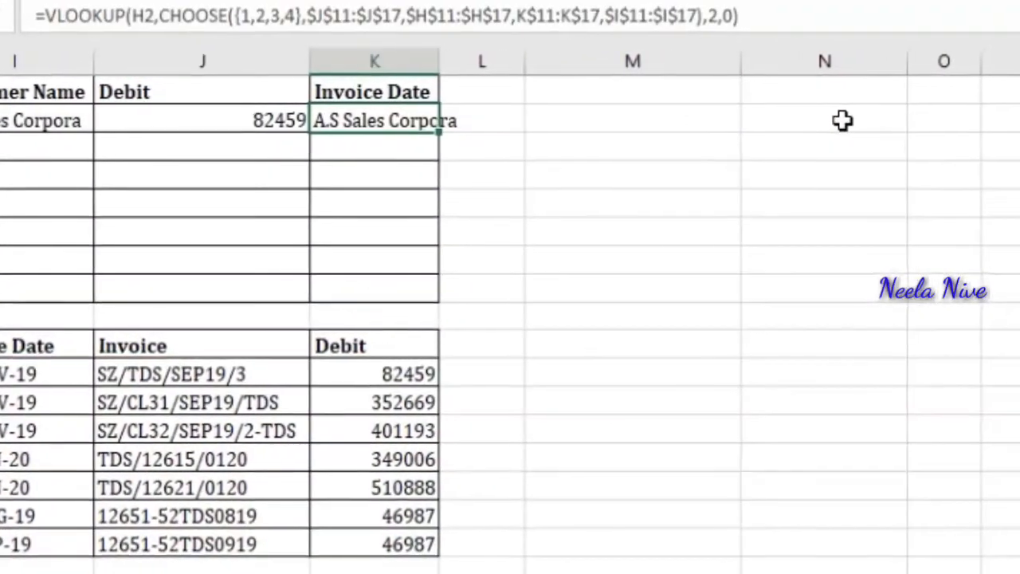
key(F2)
key(Left)
key(Left)
key(Left)
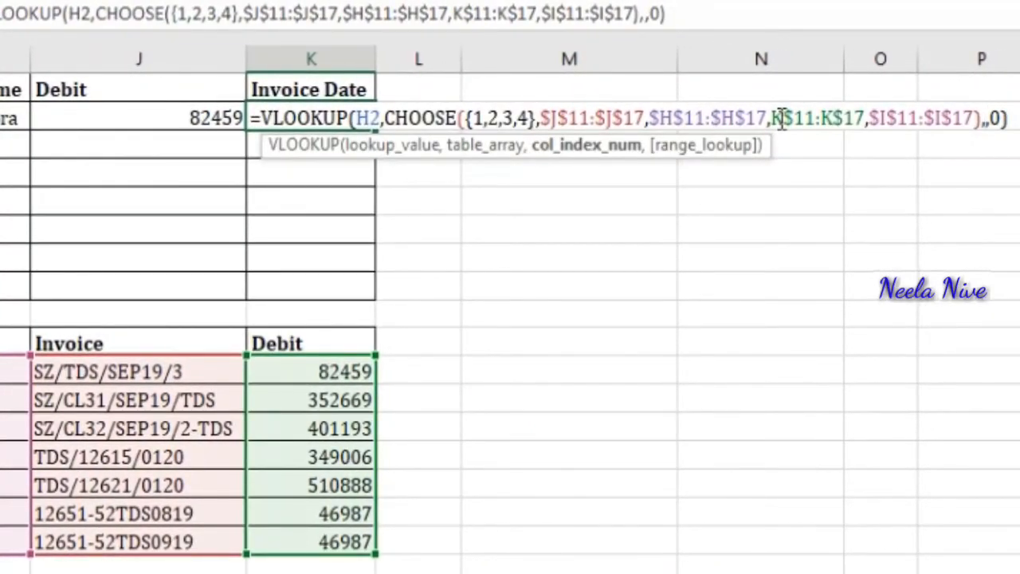
text(4)
key(Return)
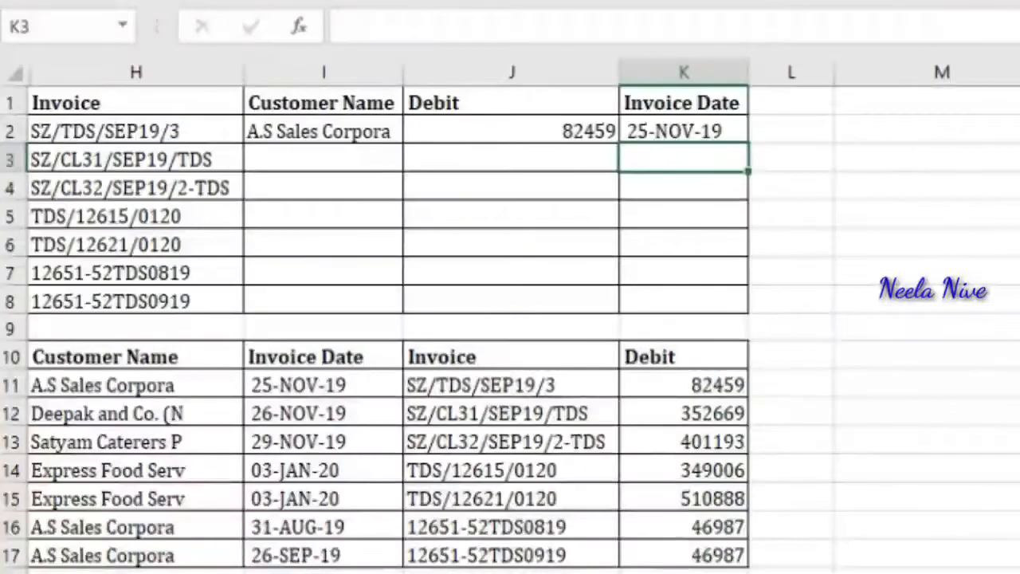
Step: Copy the three lookup formulas in I2:K2
key(Up)
key(Left)
key(Left)
key(Left)
key(Right)
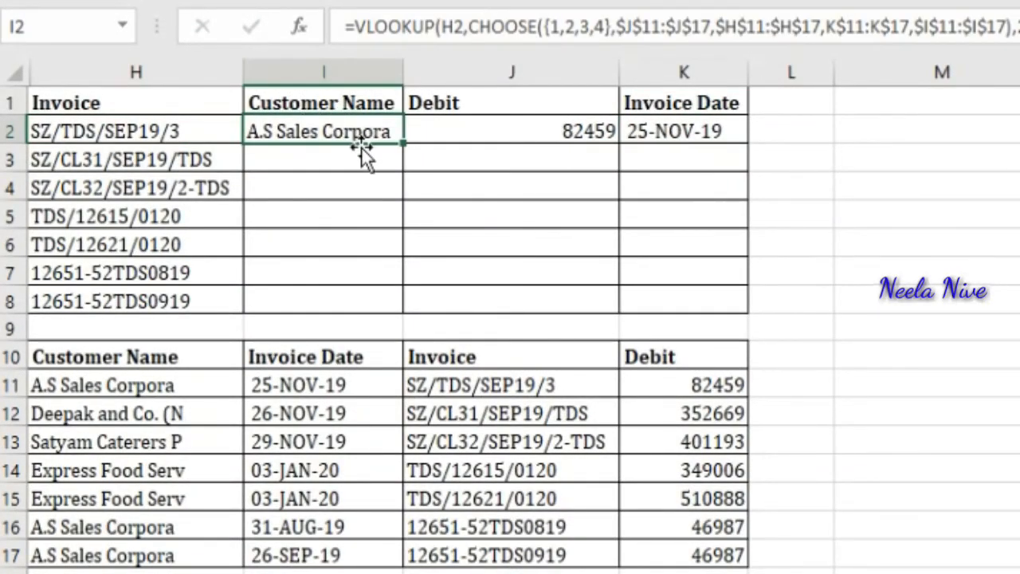
click(526, 125)
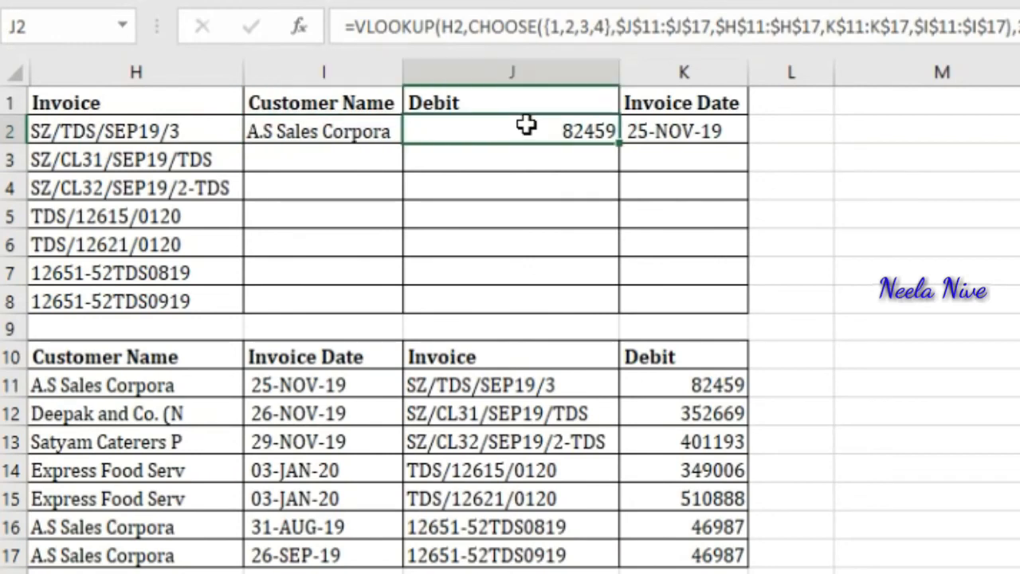
click(686, 128)
key(Left)
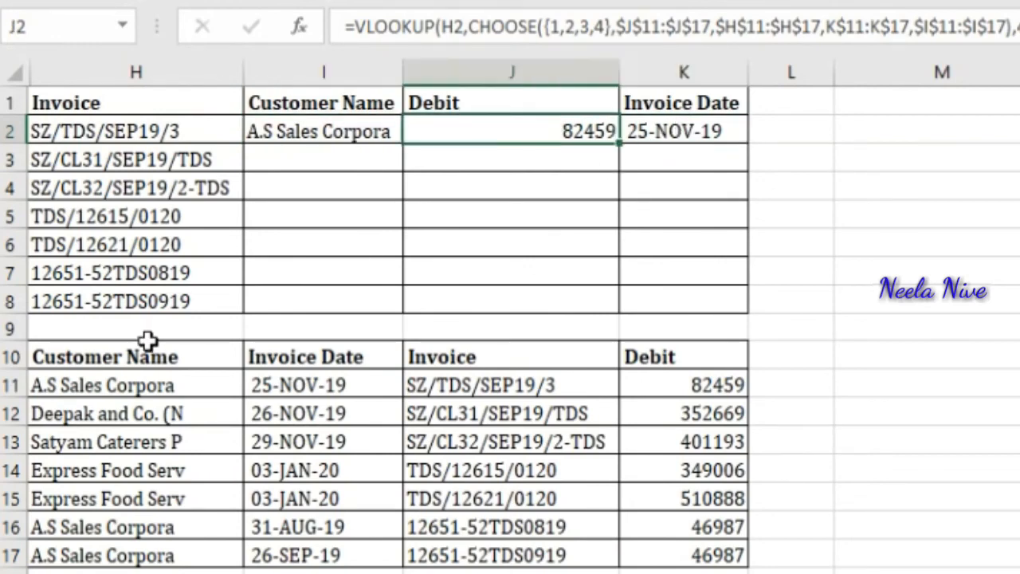
key(Left)
key(shift+Right)
key(shift+Right)
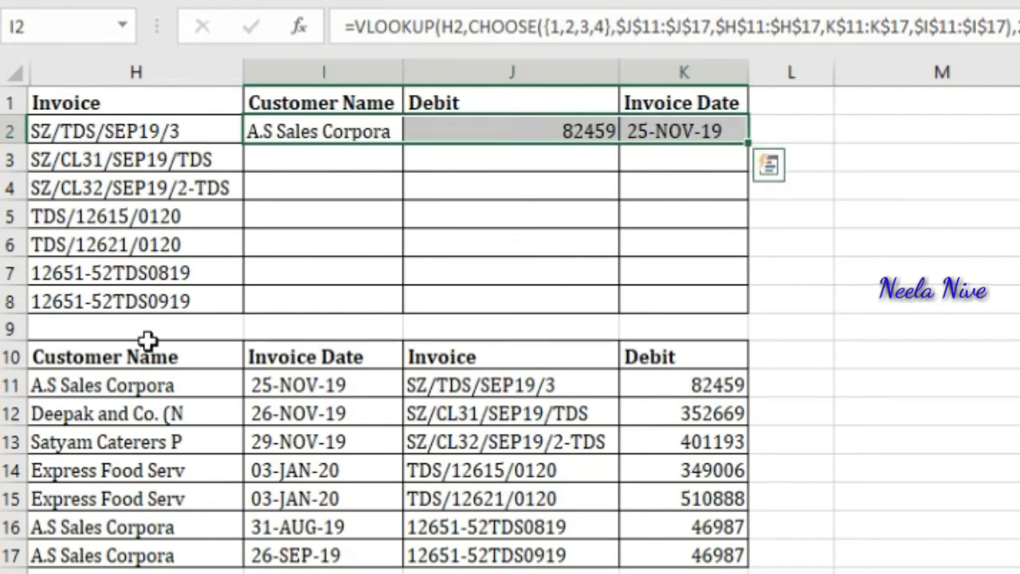
key(ctrl+c)
Step: Paste the formulas into rows 3 to 8 of the Customer Name, Debit and Invoice Date columns
key(Down)
key(shift+Down)
key(shift+Down)
key(shift+Down)
key(shift+Down)
key(shift+Down)
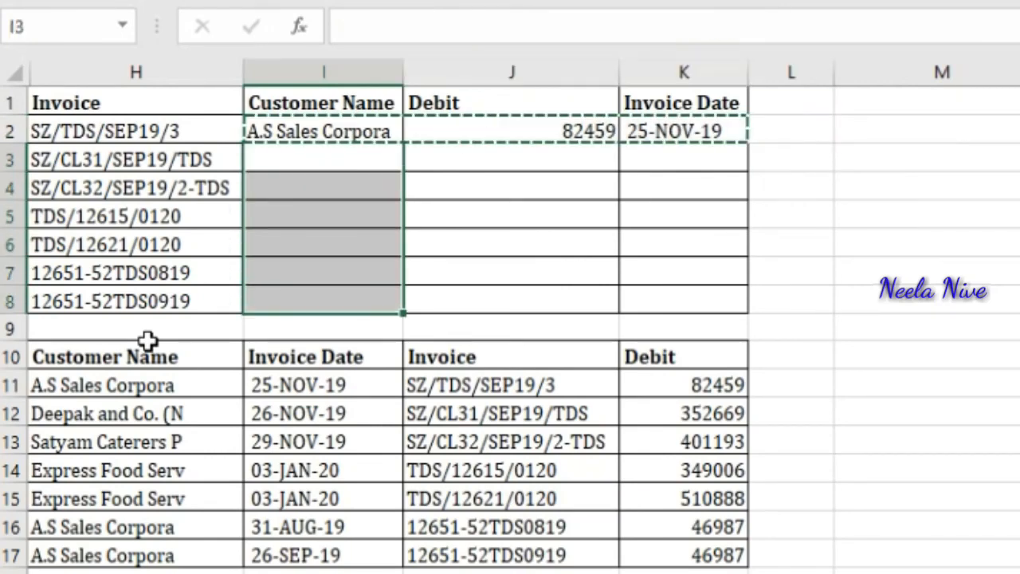
key(ctrl+v)
key(Up)
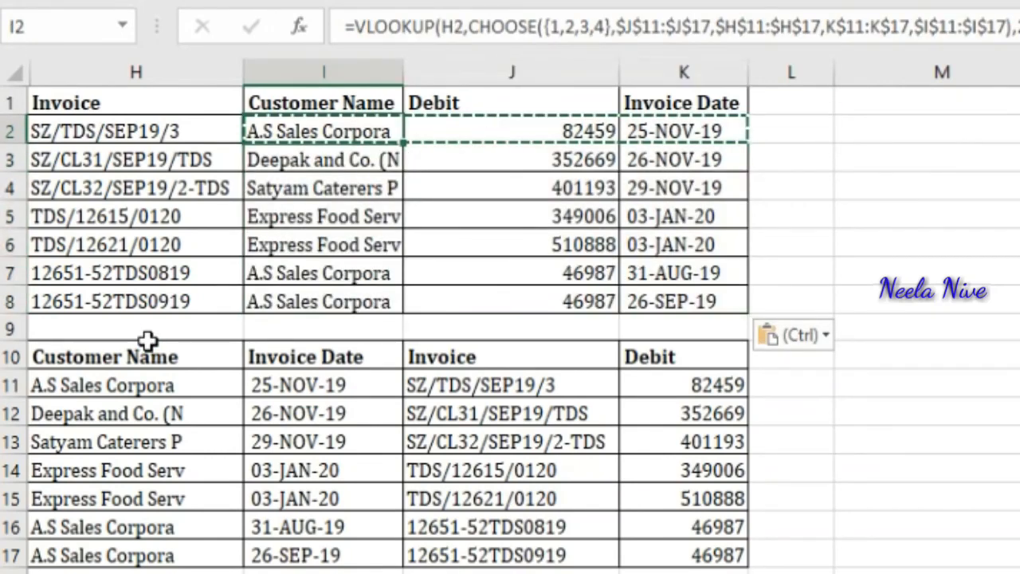
key(Left)
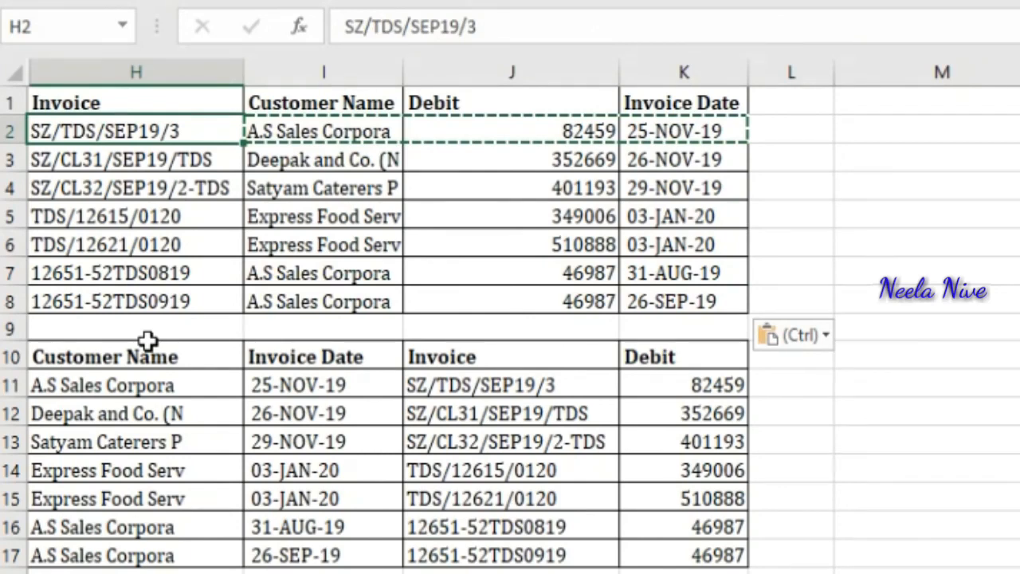